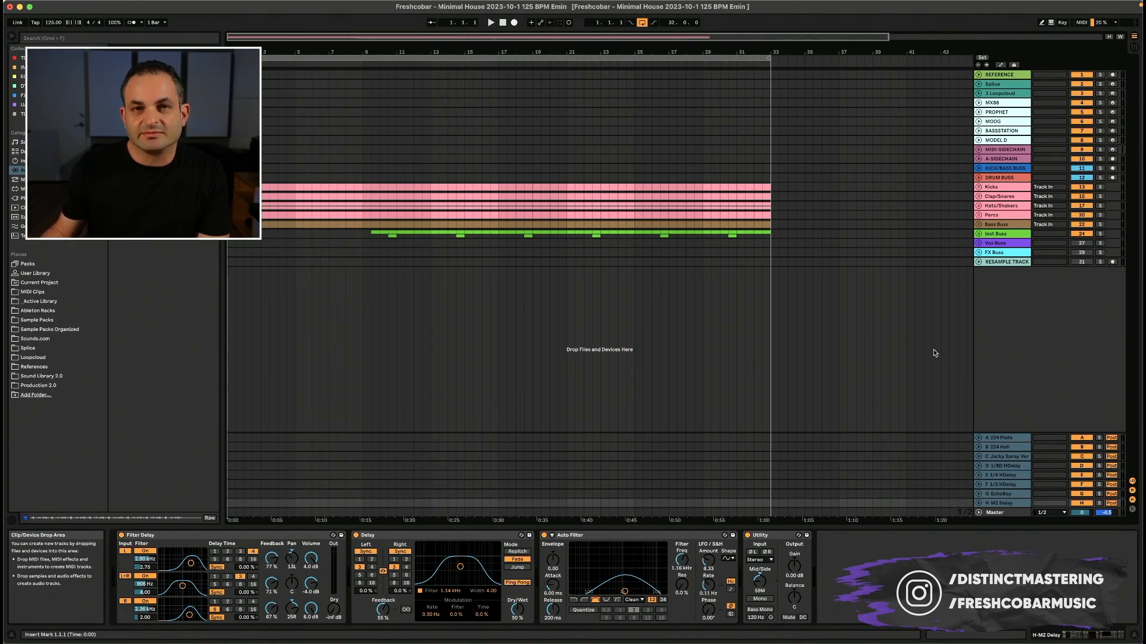
- Switch on the Pink Noise device on the Master track and open the SPAN analyzer
left_click(1003, 512)
left_click(688, 536)
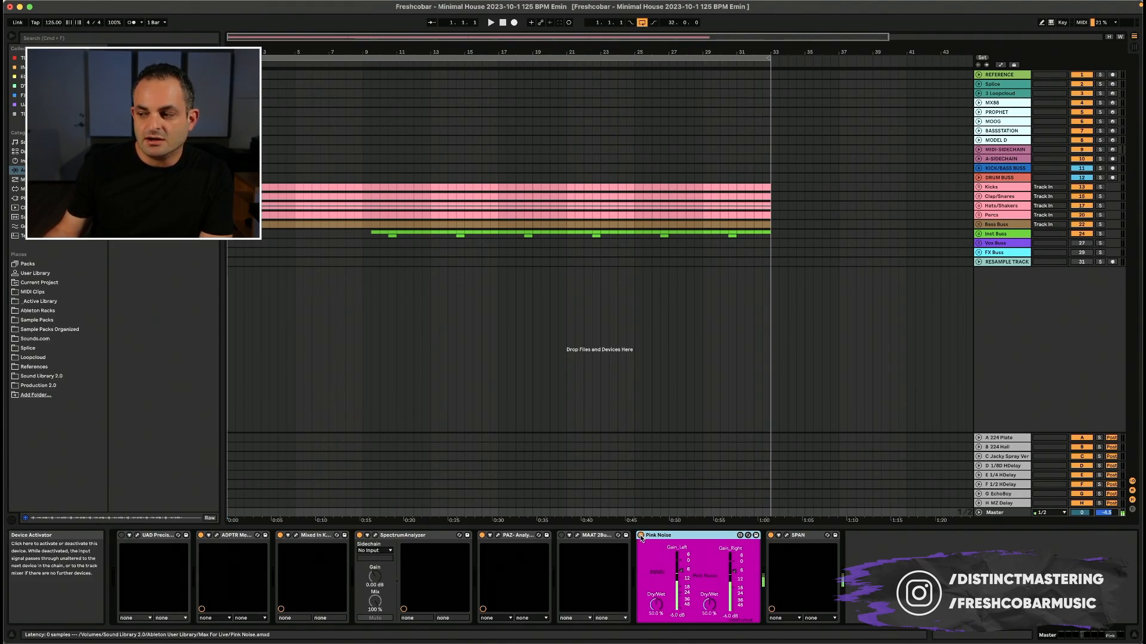
left_click(787, 536)
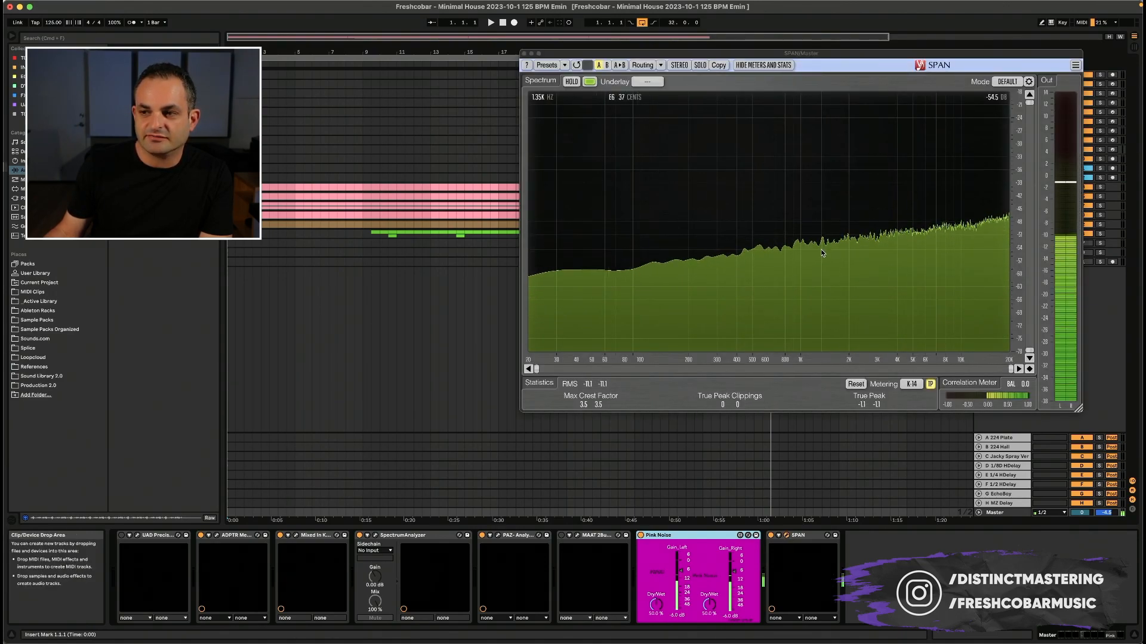
- Try uneven Pink Noise gains, about -19 dB on Gain_Left and 0 dB on Gain_Right, with a brief playback
left_click_drag(678, 574, 682, 600)
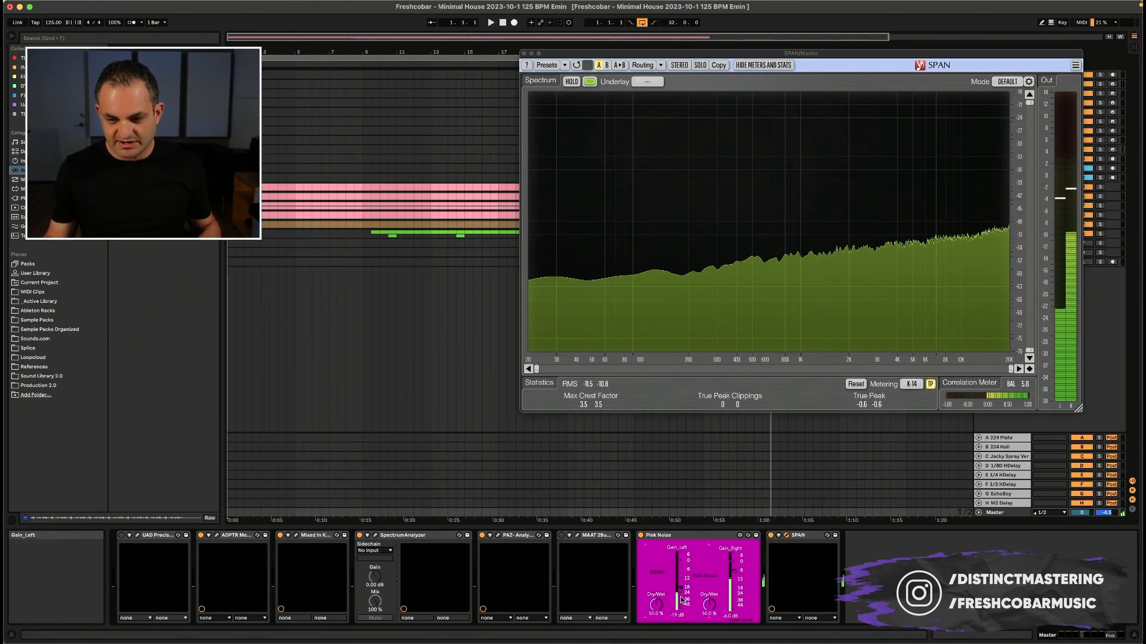
double_click(732, 573)
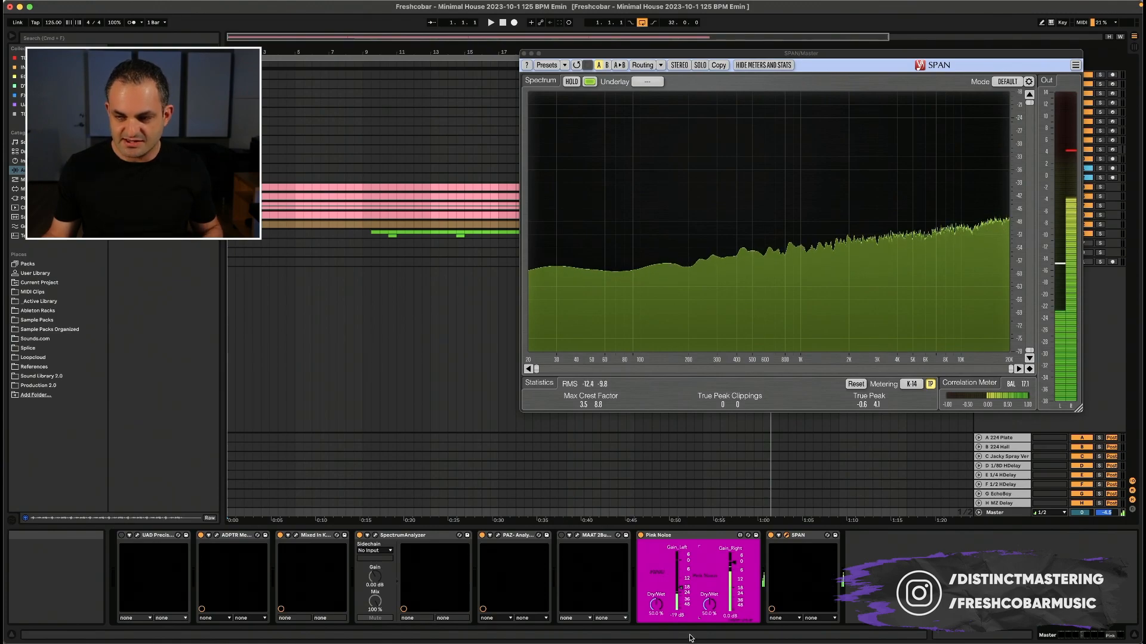
key("space")
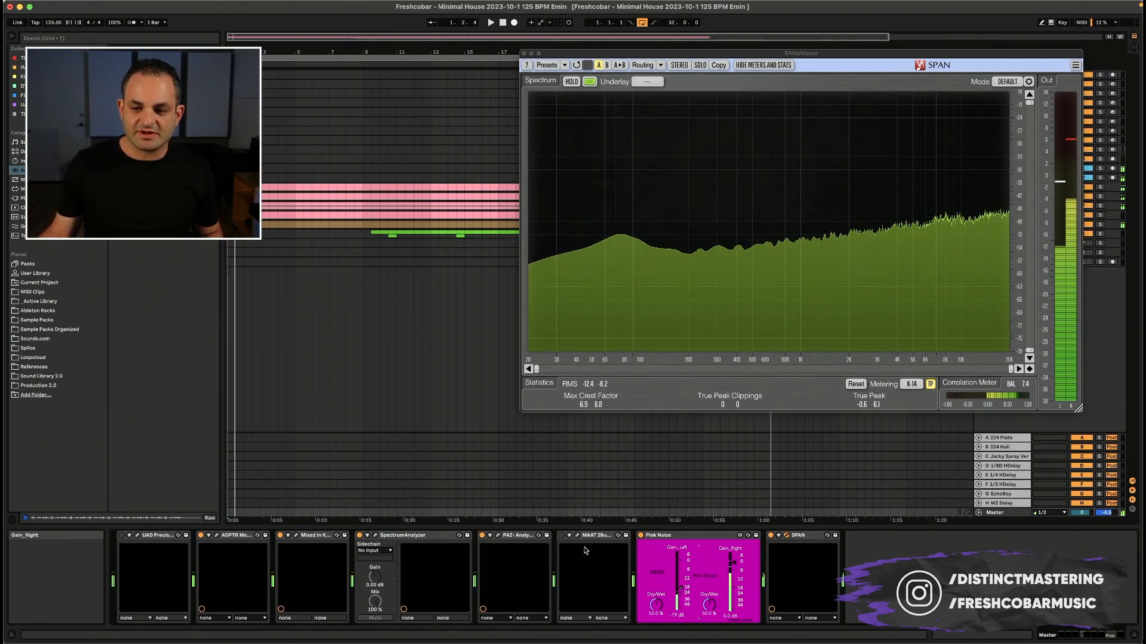
left_click_drag(732, 563, 733, 566)
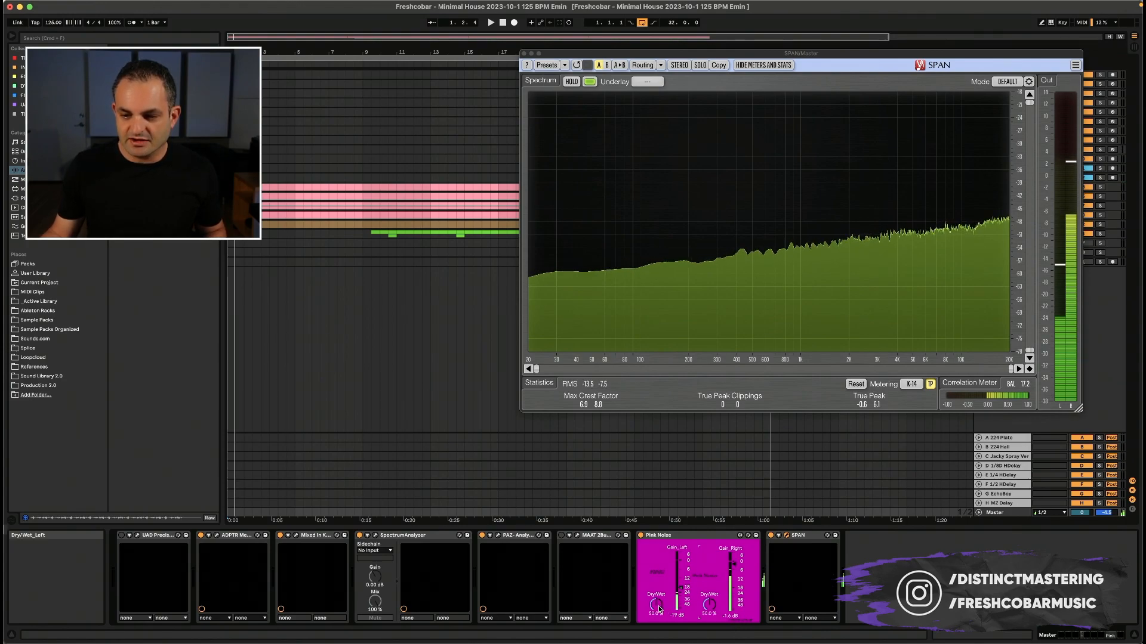
- Set the Pink Noise gains to about -7 dB for Gain_Left and -6 dB for Gain_Right
left_click_drag(685, 592, 679, 568)
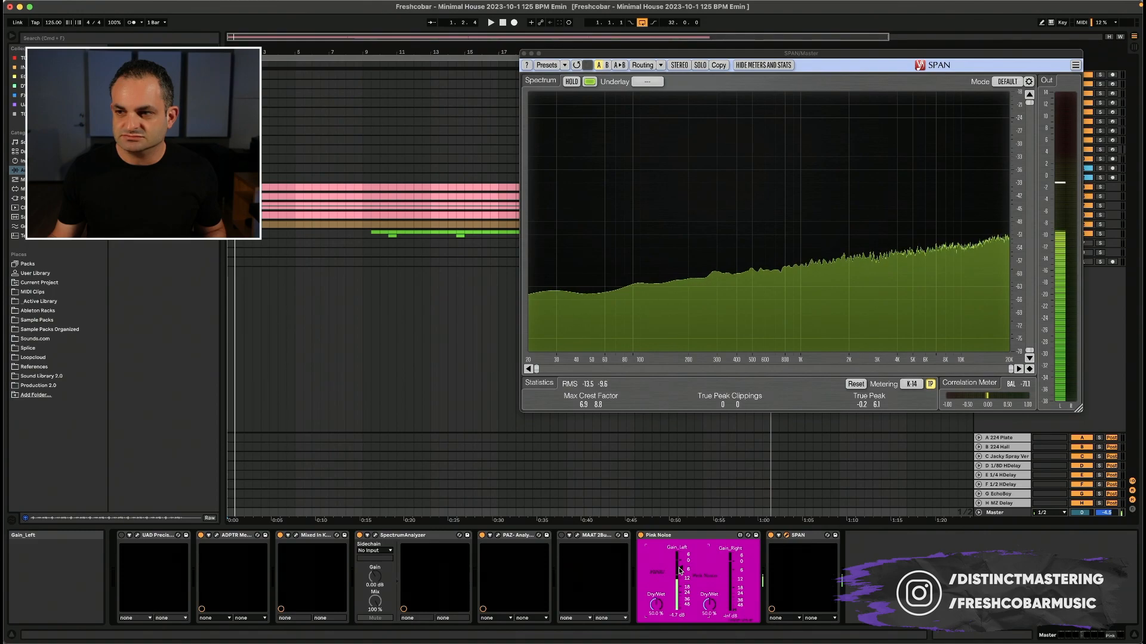
left_click_drag(679, 568, 681, 577)
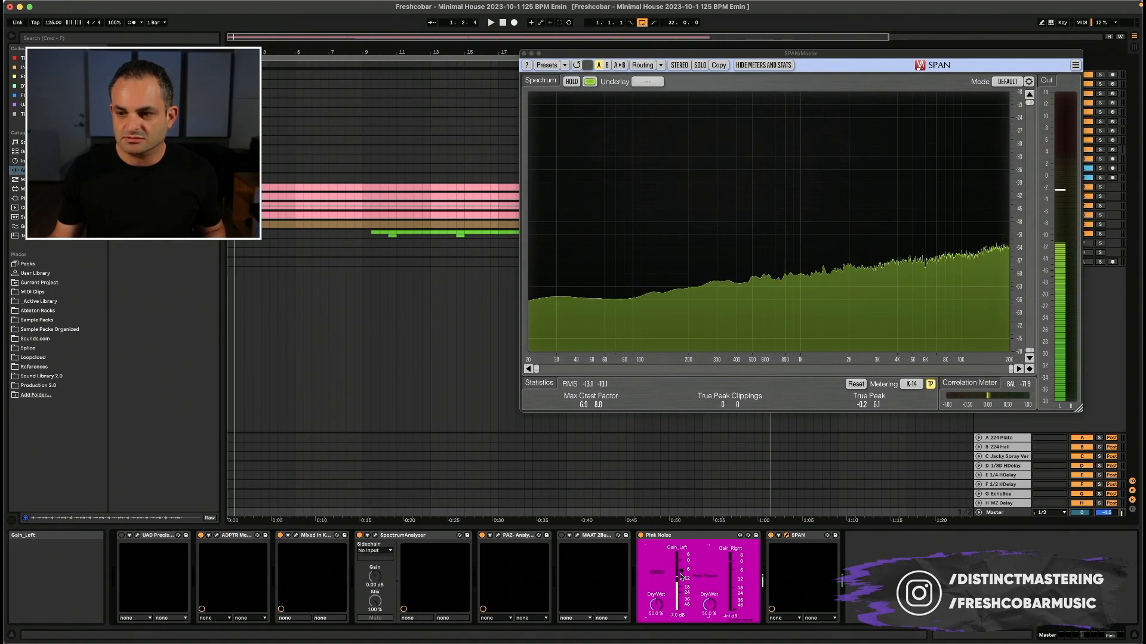
left_click_drag(734, 610, 734, 572)
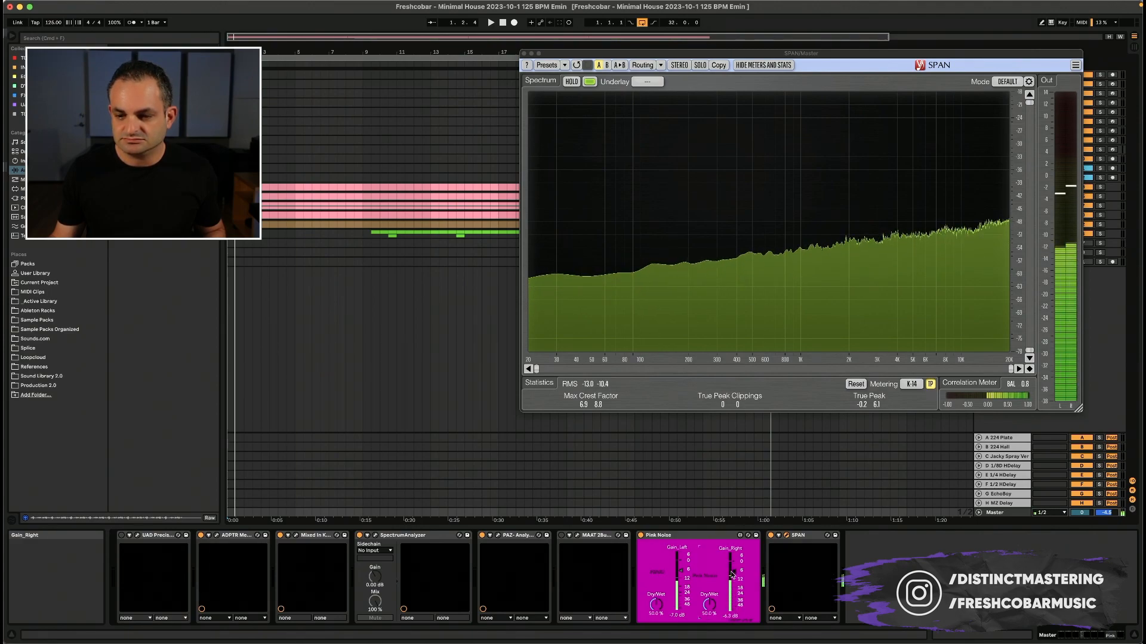
- Raise the Pink Noise Dry/Wet controls to 100% and set both channel gains to -10 dB
left_click_drag(656, 606, 656, 561)
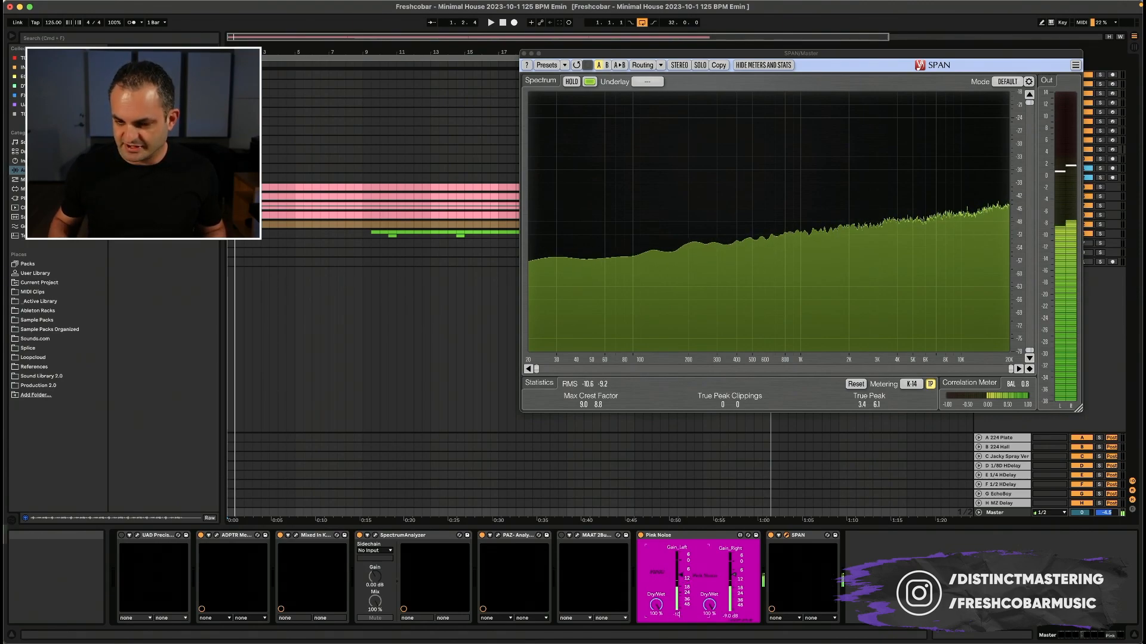
left_click_drag(732, 576, 732, 579)
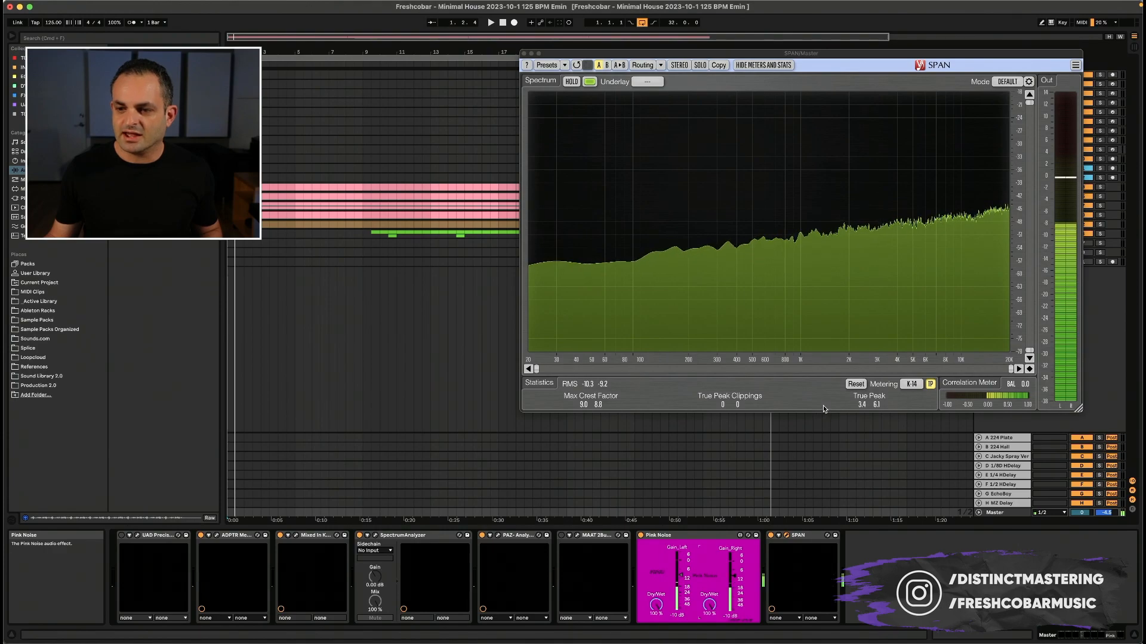
left_click(873, 410)
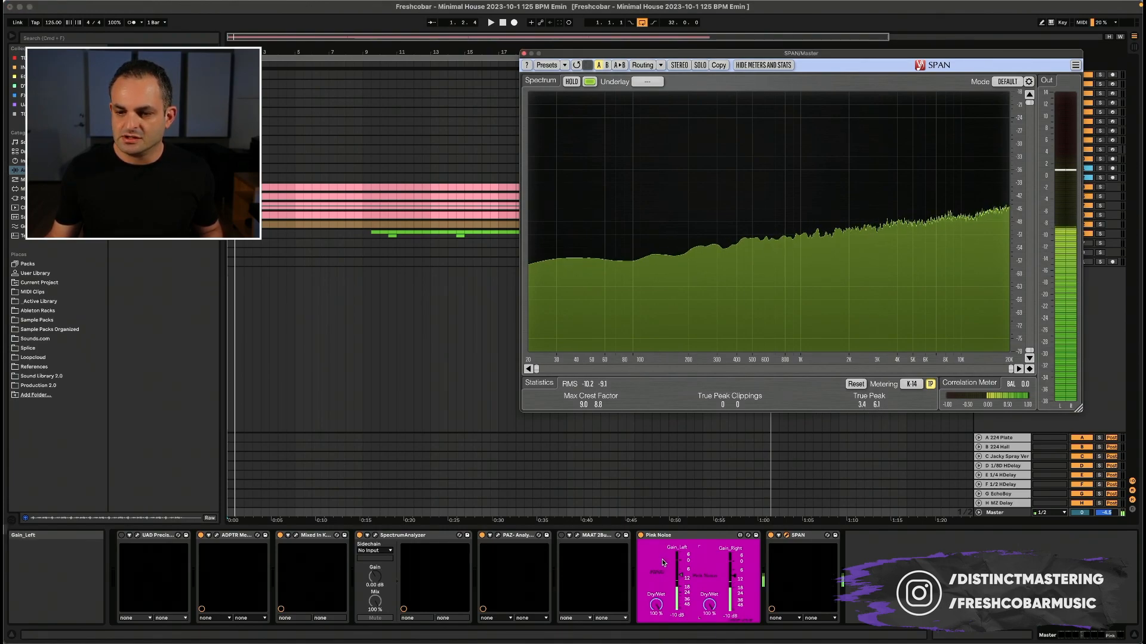
- Set Pink Noise Dry/Wet to 50% on both channels and briefly play the track against the noise
left_click(657, 614)
type("50")
key("Return")
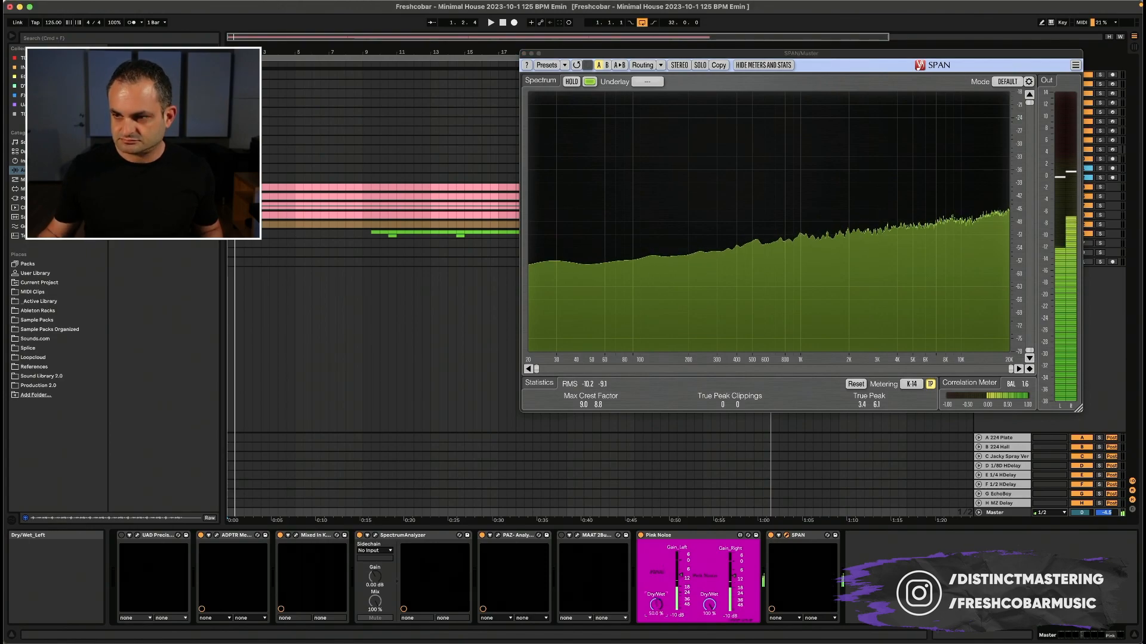
left_click(710, 605)
type("50")
key("Return")
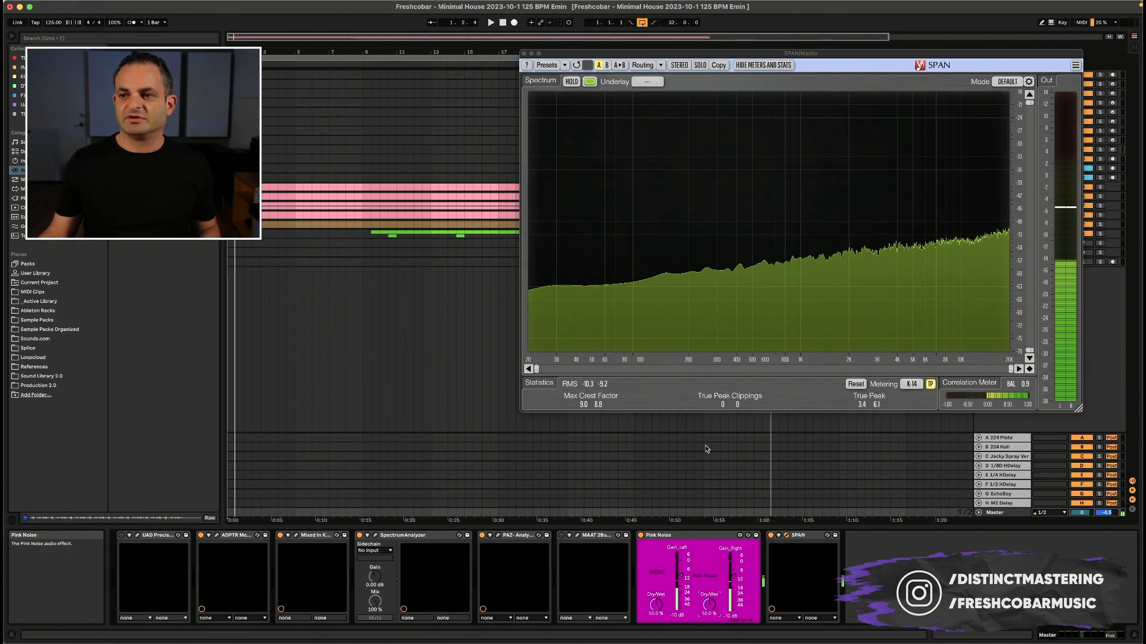
key("space")
key("space")
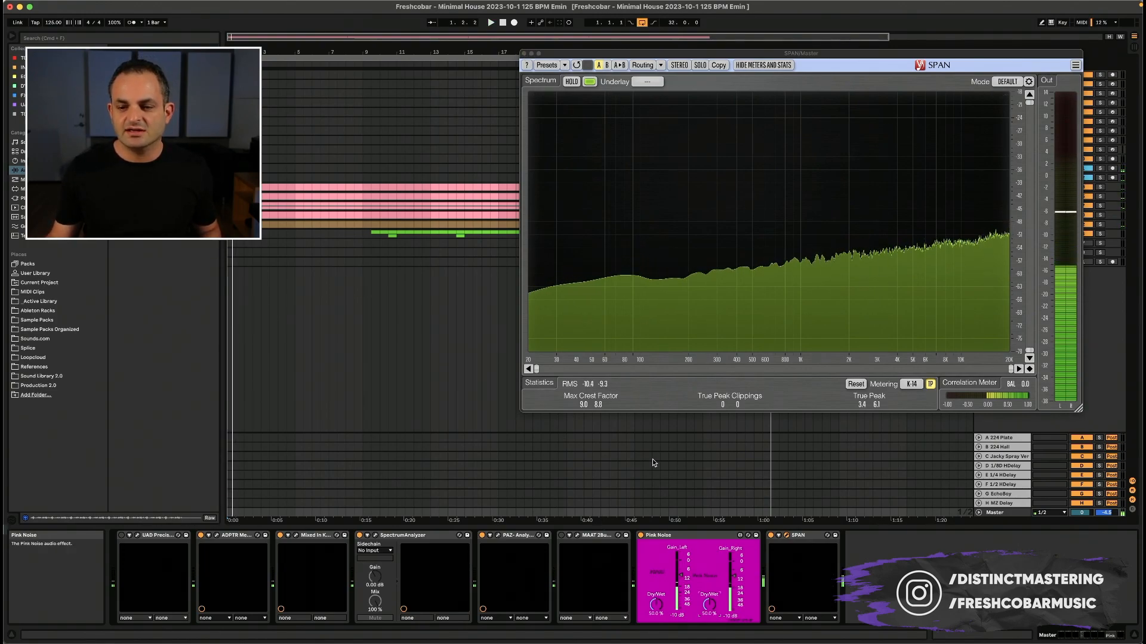
- Turn off the Pink Noise device and close the SPAN analyzer window
left_click(640, 536)
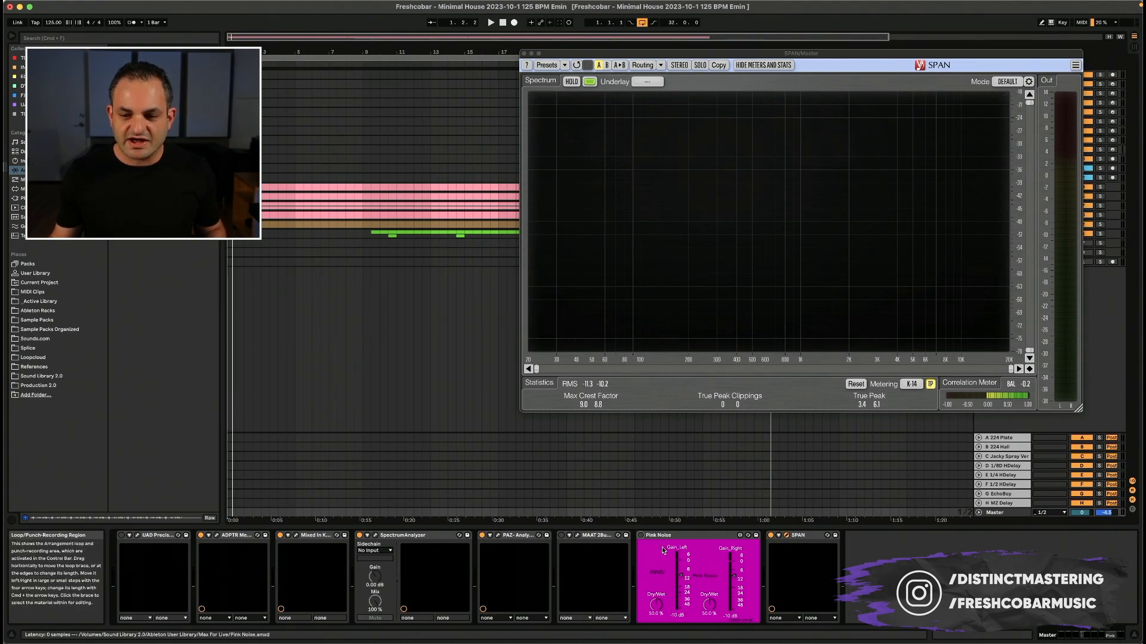
left_click(523, 54)
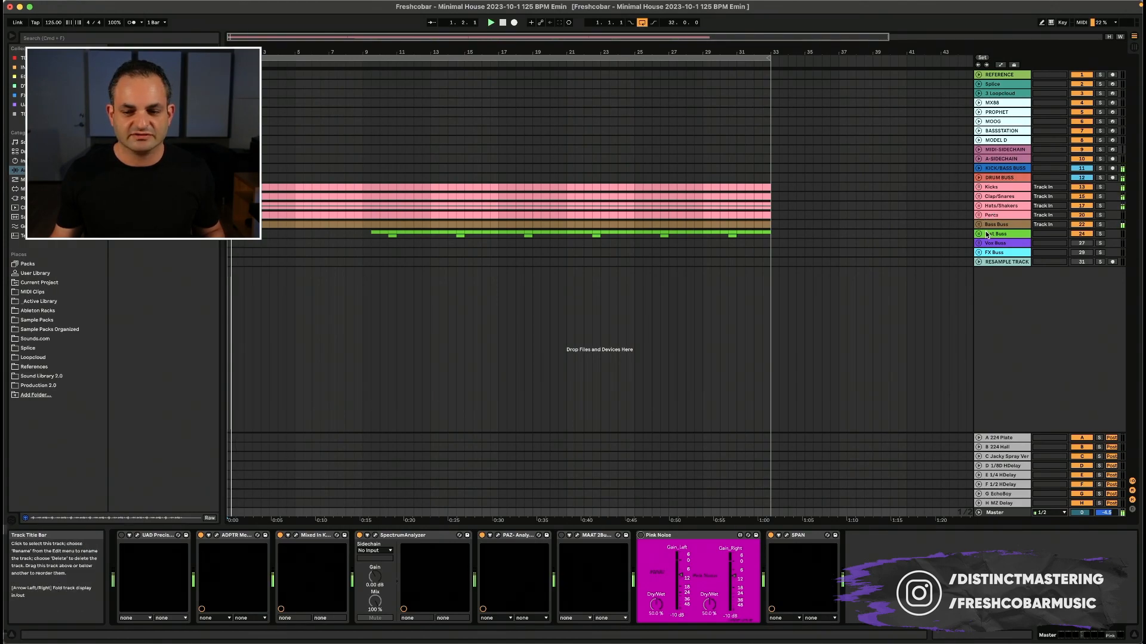
- Check the channel levels in Session View while the loop plays, and return to Arrangement View
key("Tab")
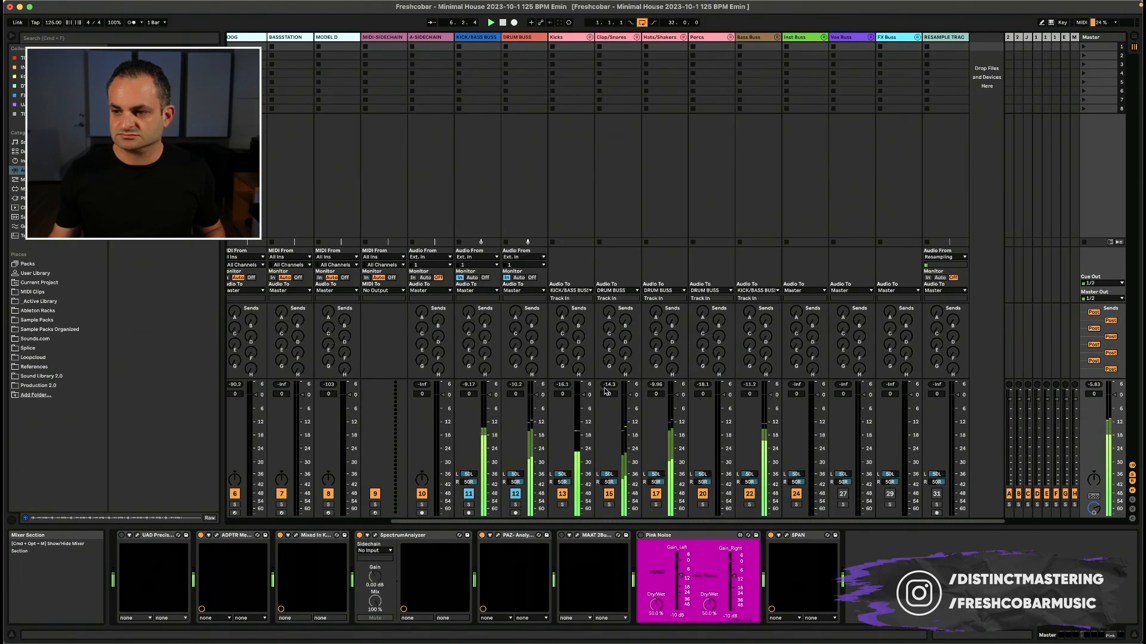
key("Tab")
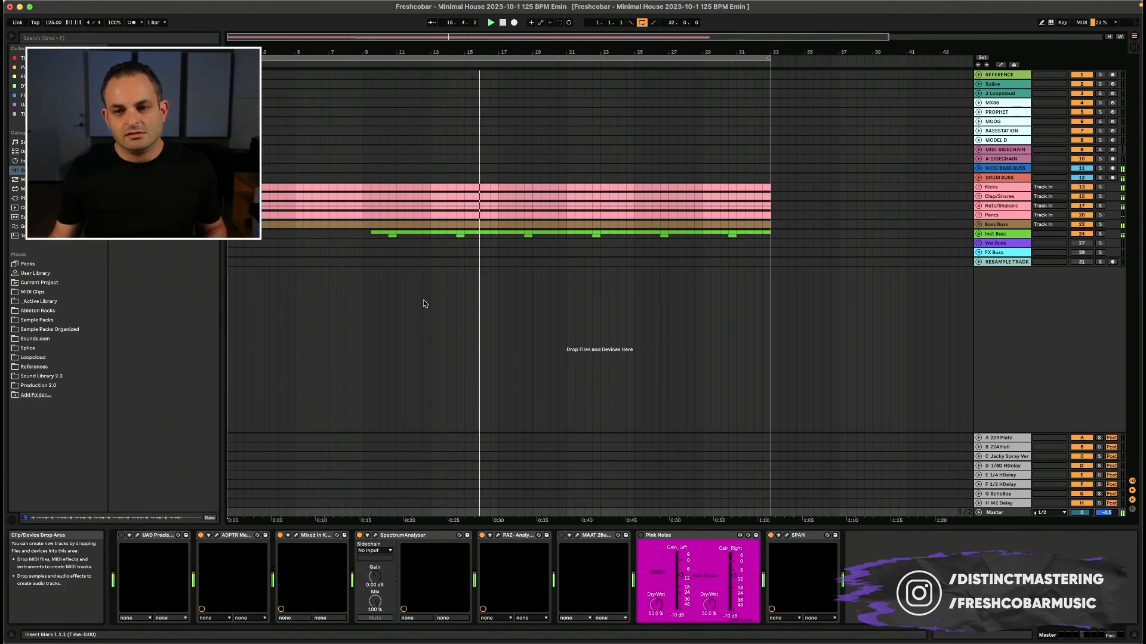
key("Tab")
key("Tab")
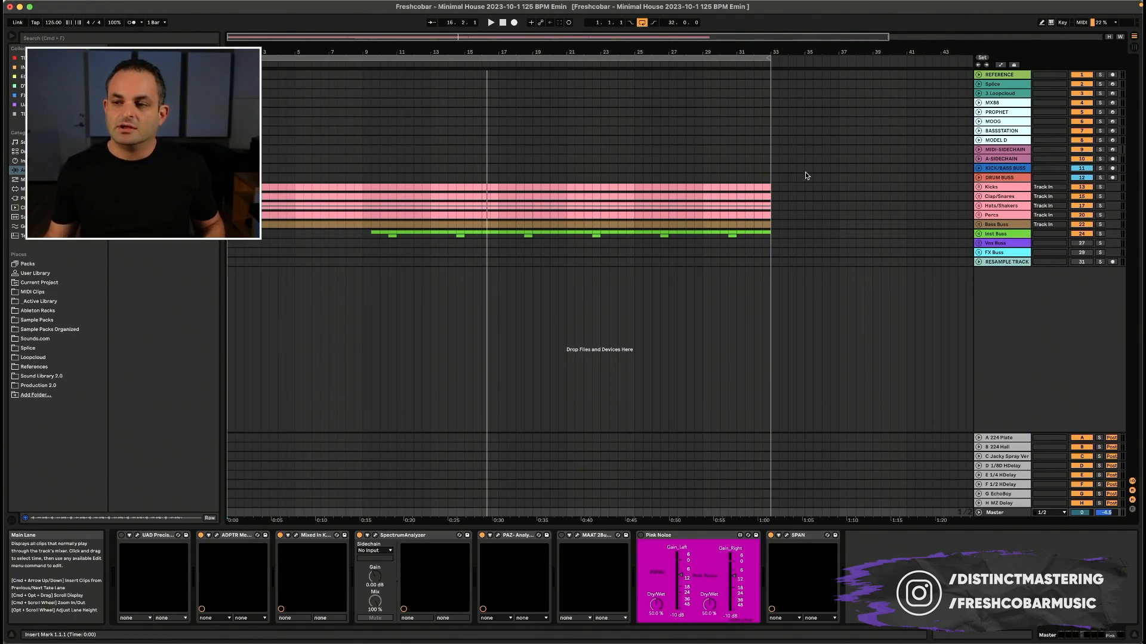
- Unfold the Kicks group and its Kick track, and mute the other drum, bass and instrument groups
left_click(979, 187)
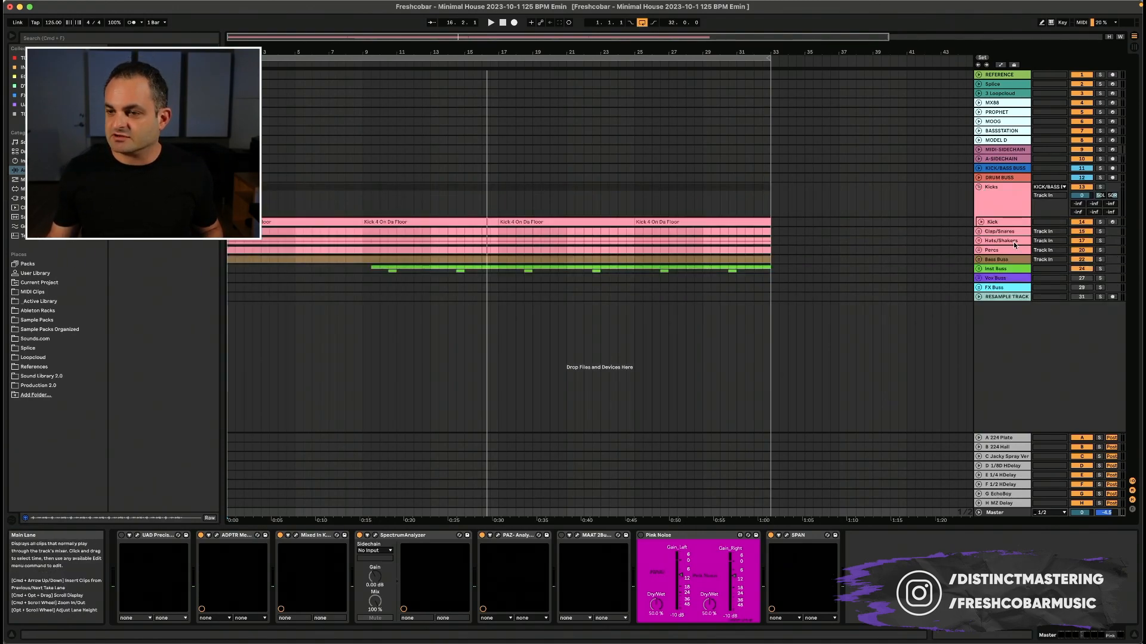
left_click(981, 222)
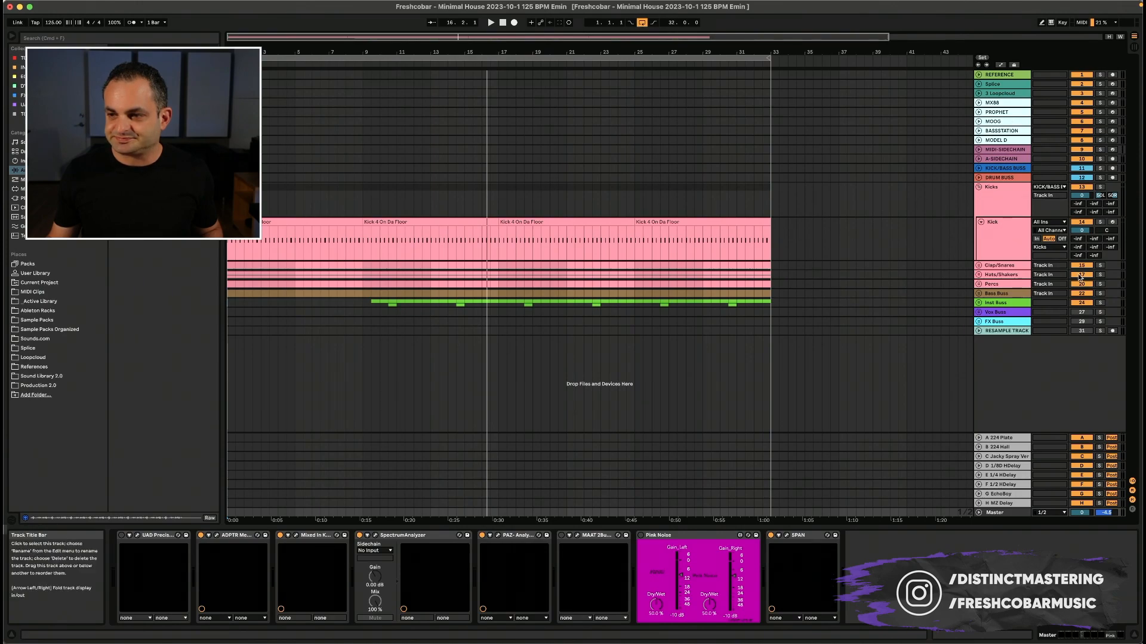
left_click(1024, 262)
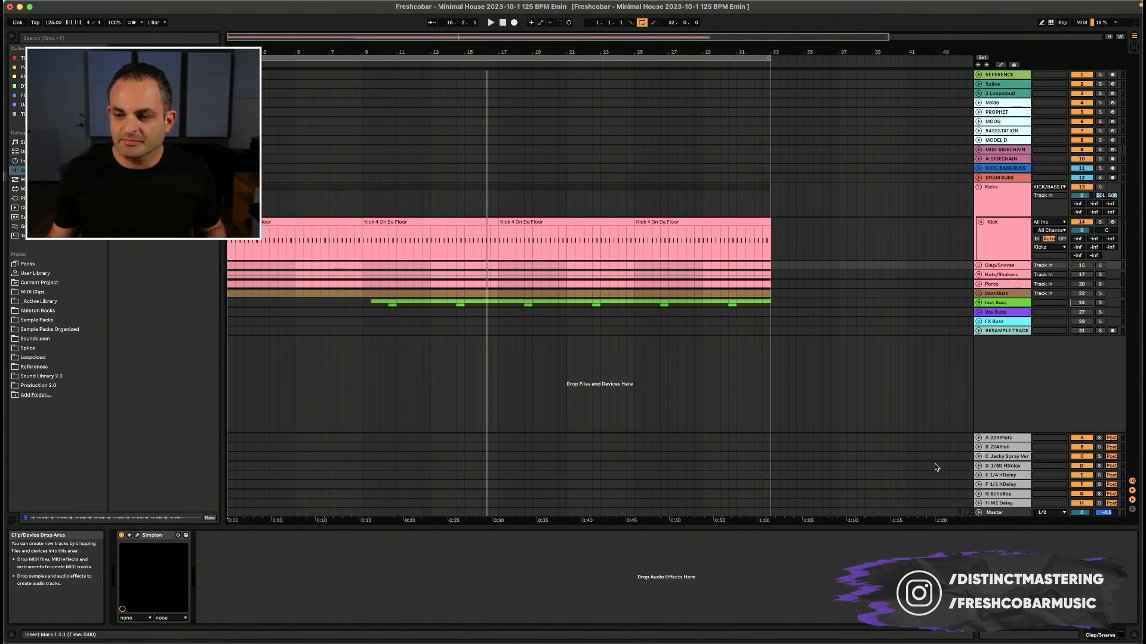
- Turn Pink Noise back on for the Master and balance the Kick track volume against it at about -8 dB during playback
left_click(1012, 514)
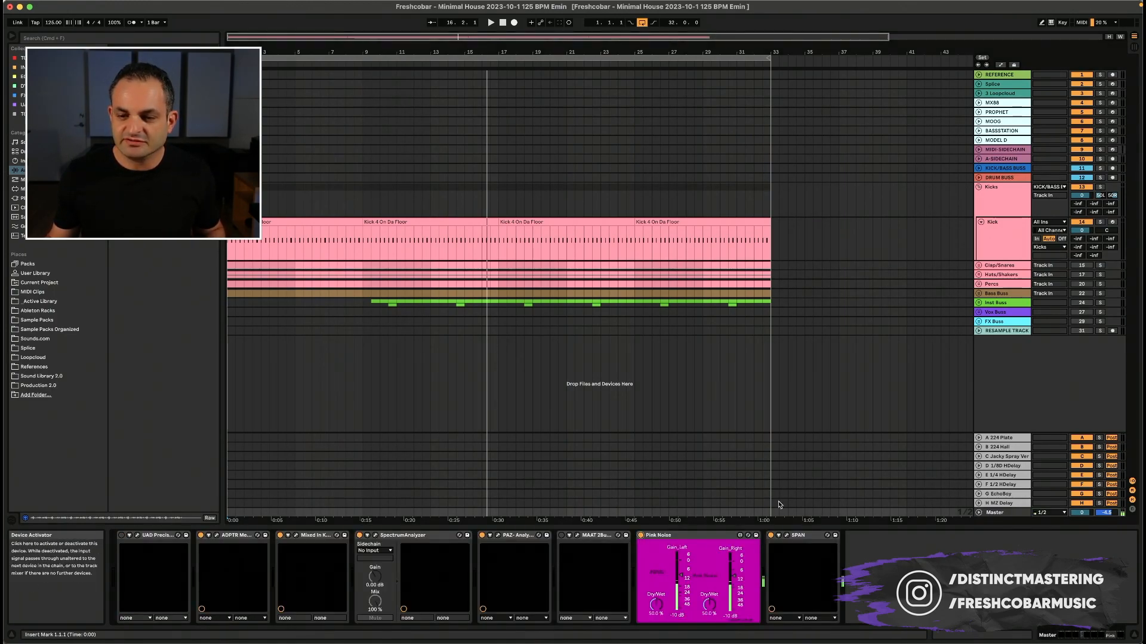
key("space")
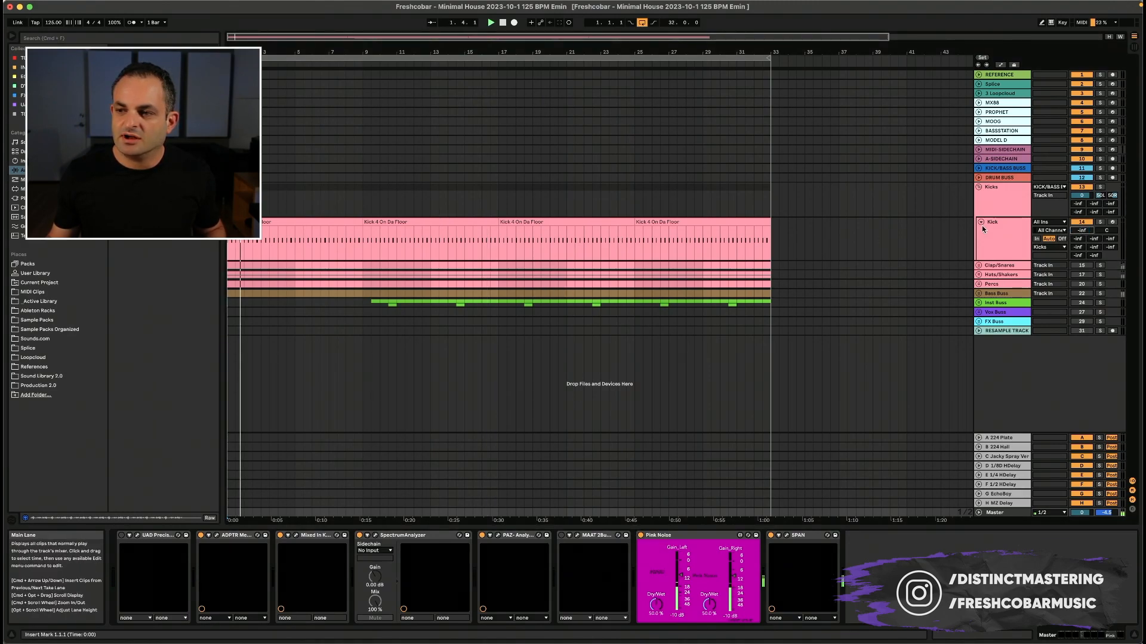
left_click_drag(1081, 230, 1084, 226)
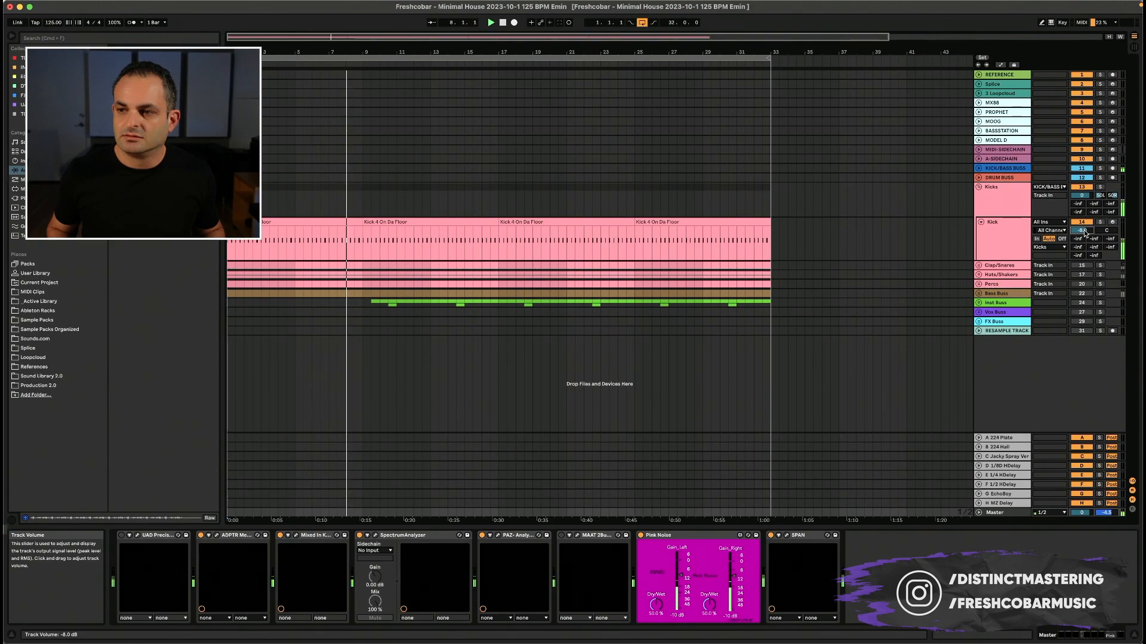
key("space")
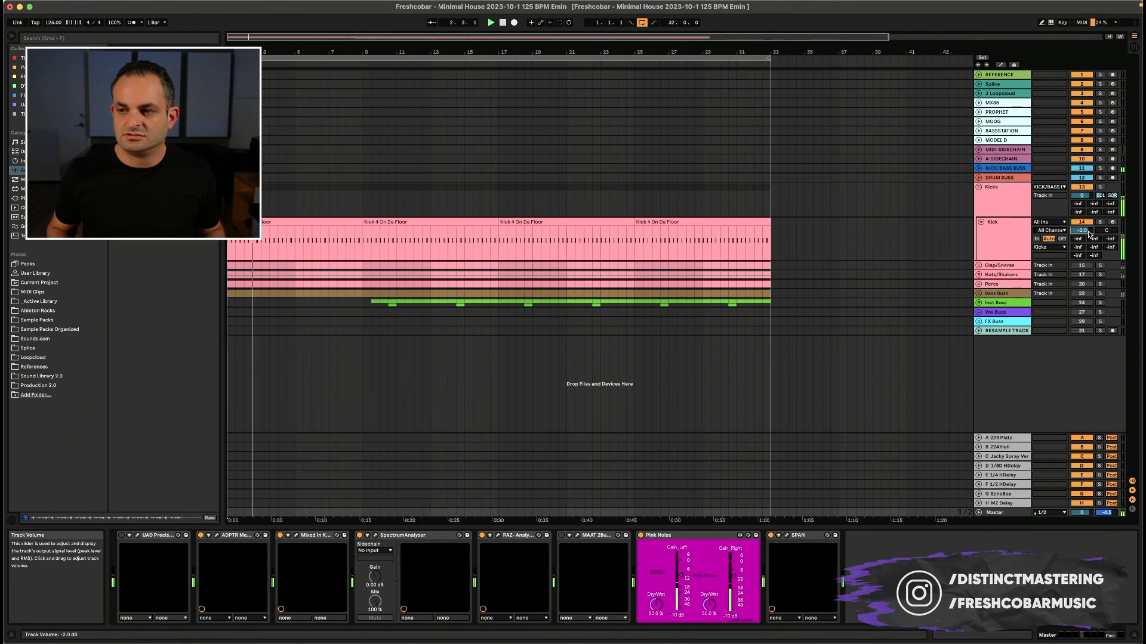
key("Down")
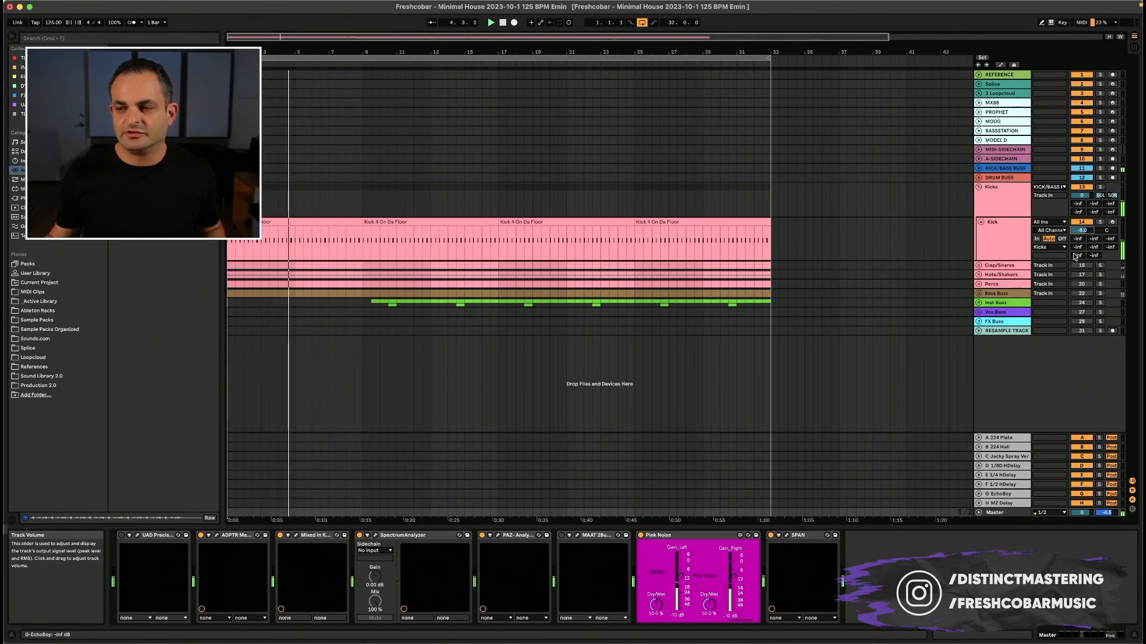
- Mute the Kicks group, unmute Clap/Snares and balance the Clap1 track volume against the pink noise
left_click(996, 227)
left_click(1082, 187)
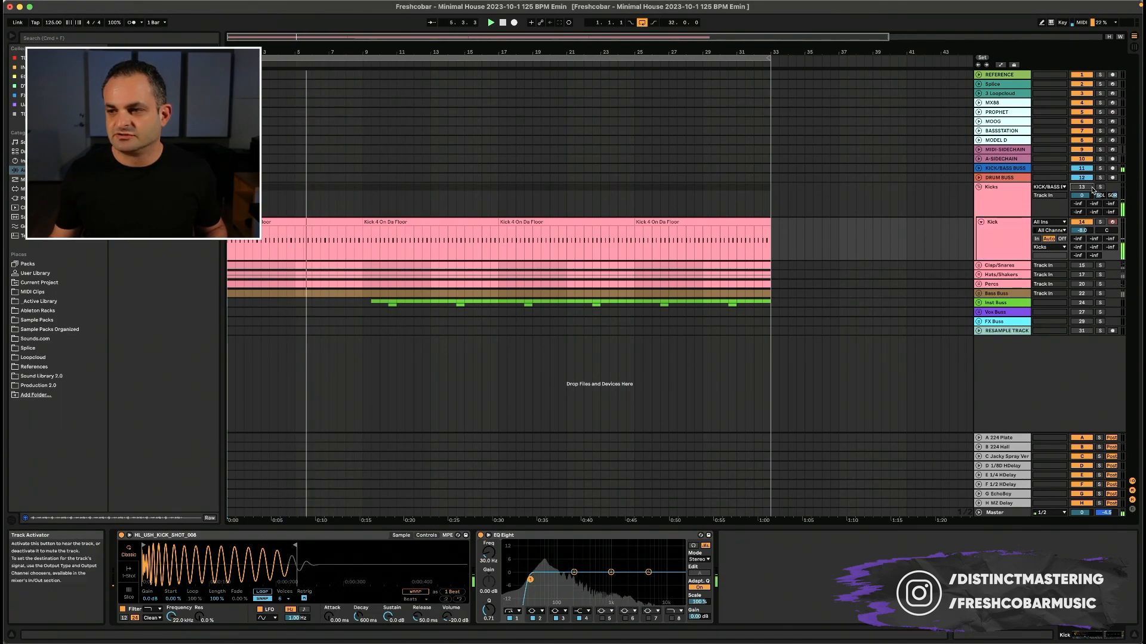
left_click(978, 266)
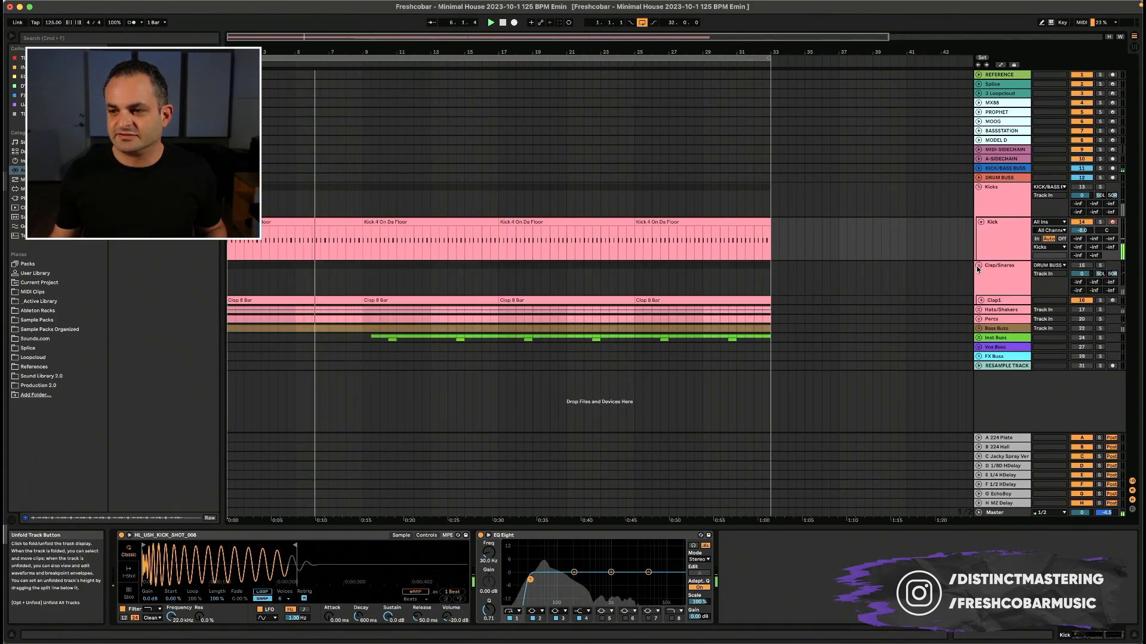
left_click(1081, 266)
left_click(1082, 266)
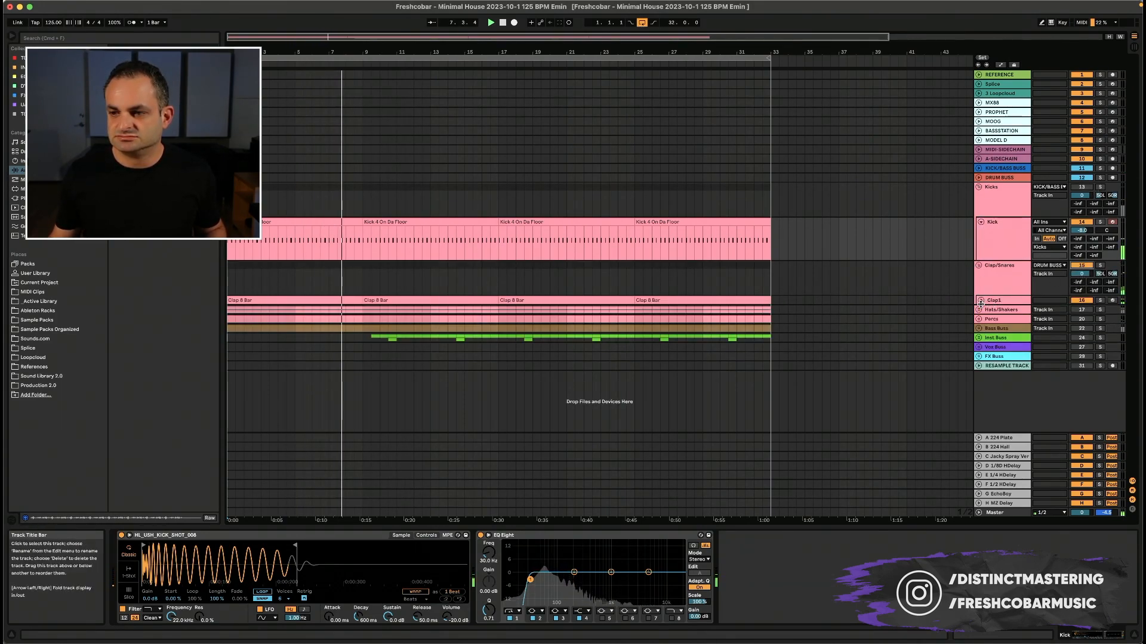
mouse_move(1085, 310)
left_mouse_down()
mouse_move(1085, 295)
mouse_move(1084, 309)
left_mouse_up()
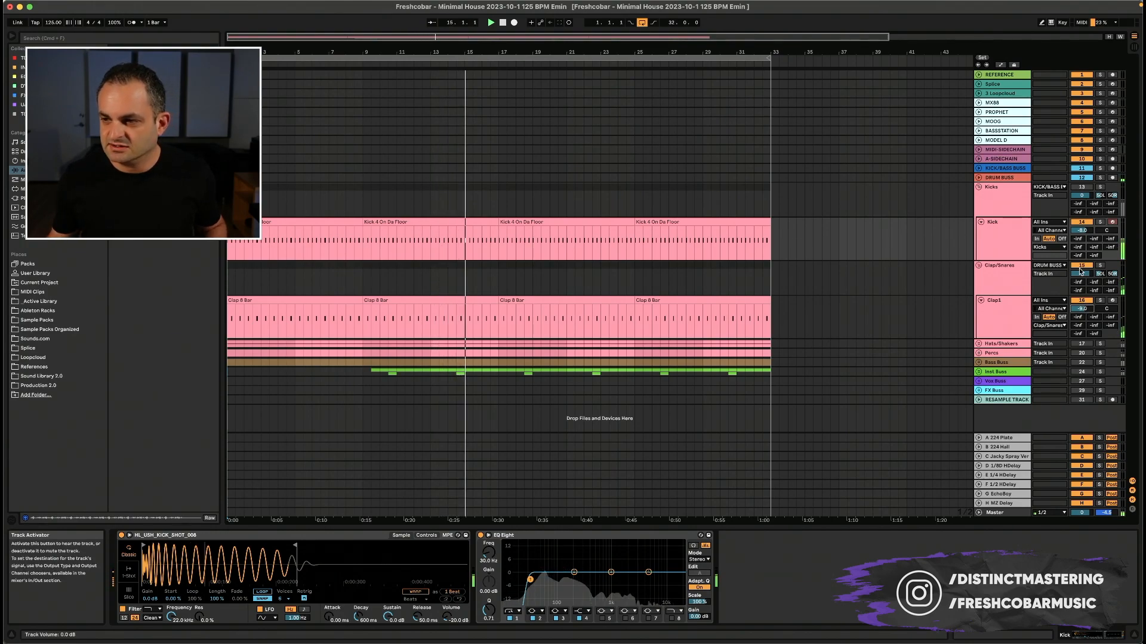
- Fold the Clap/Snares group and unfold the Hats/Shakers group together with its Closed Hat and Open Hat tracks
left_click(979, 264)
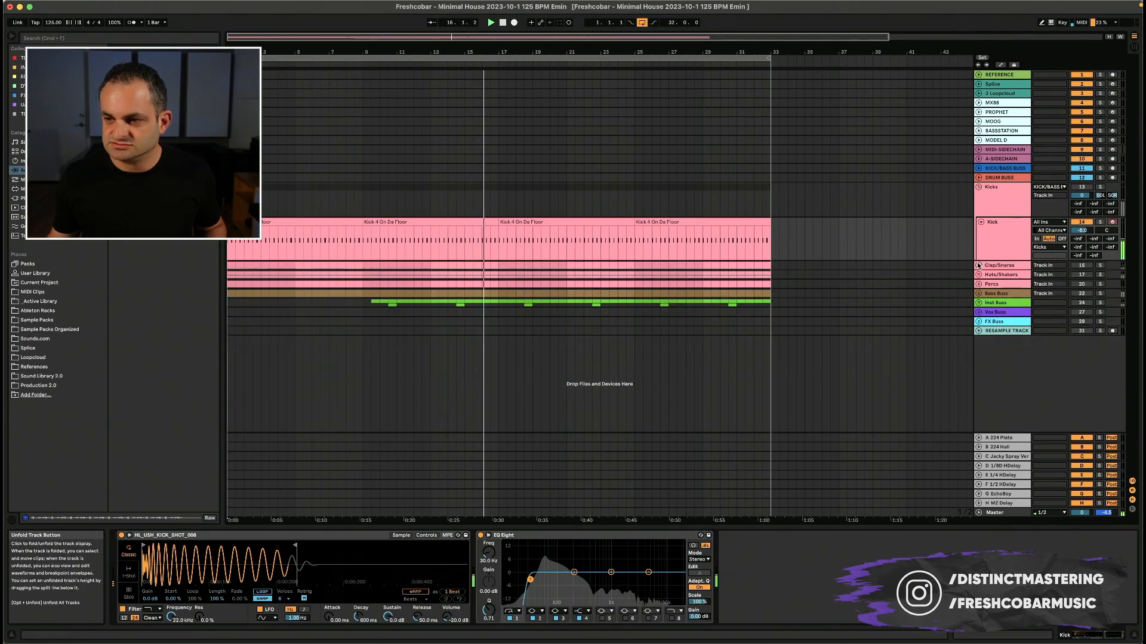
left_click(979, 275)
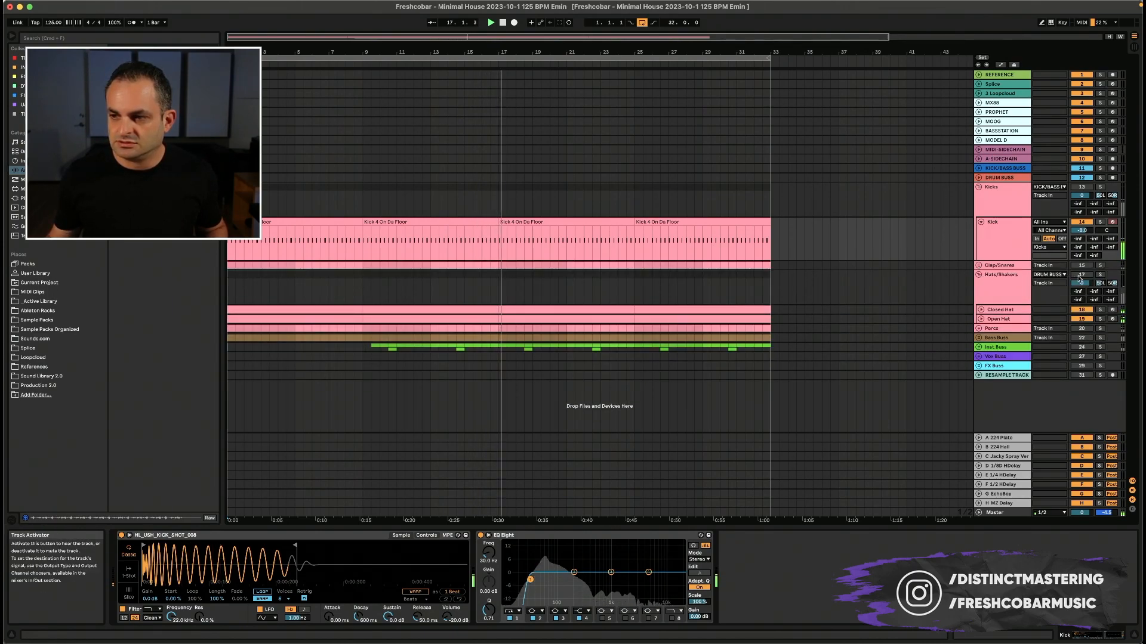
left_click(981, 310)
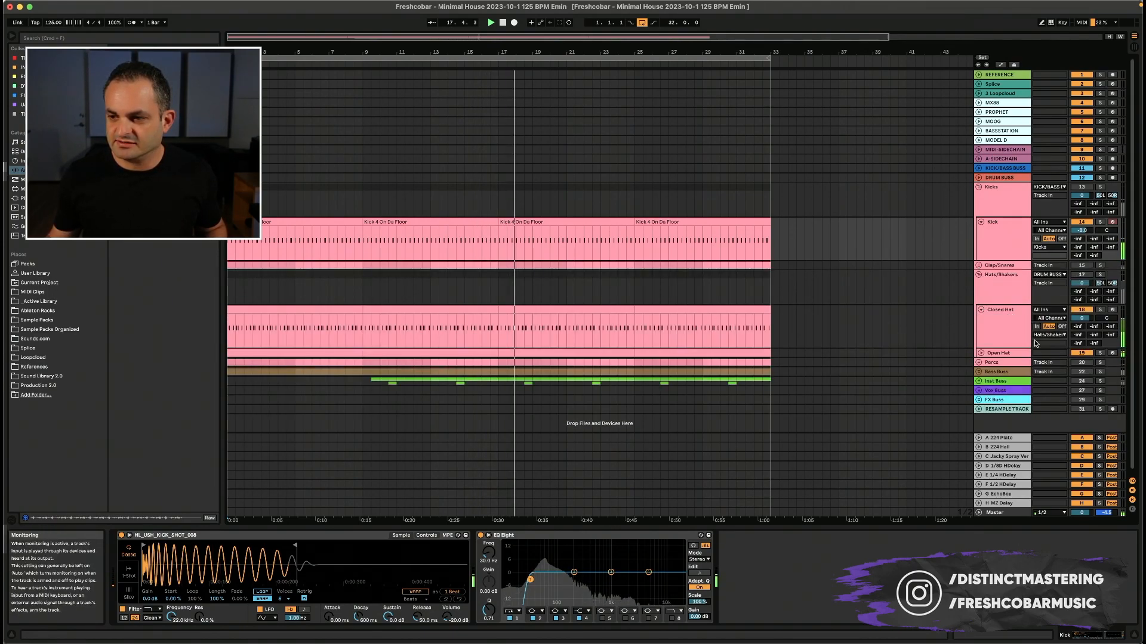
left_click(985, 353)
- Pull the Closed Hat volume down to silence and raise it against the pink noise to -9 dB
left_click_drag(1081, 318, 1079, 421)
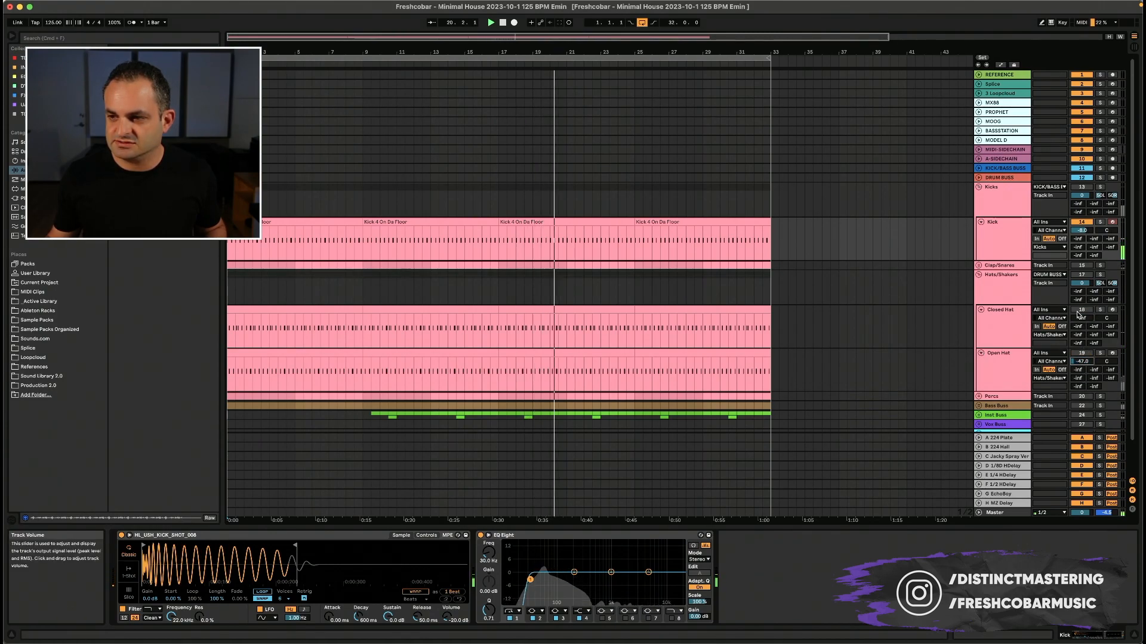
left_click_drag(1080, 318, 1080, 302)
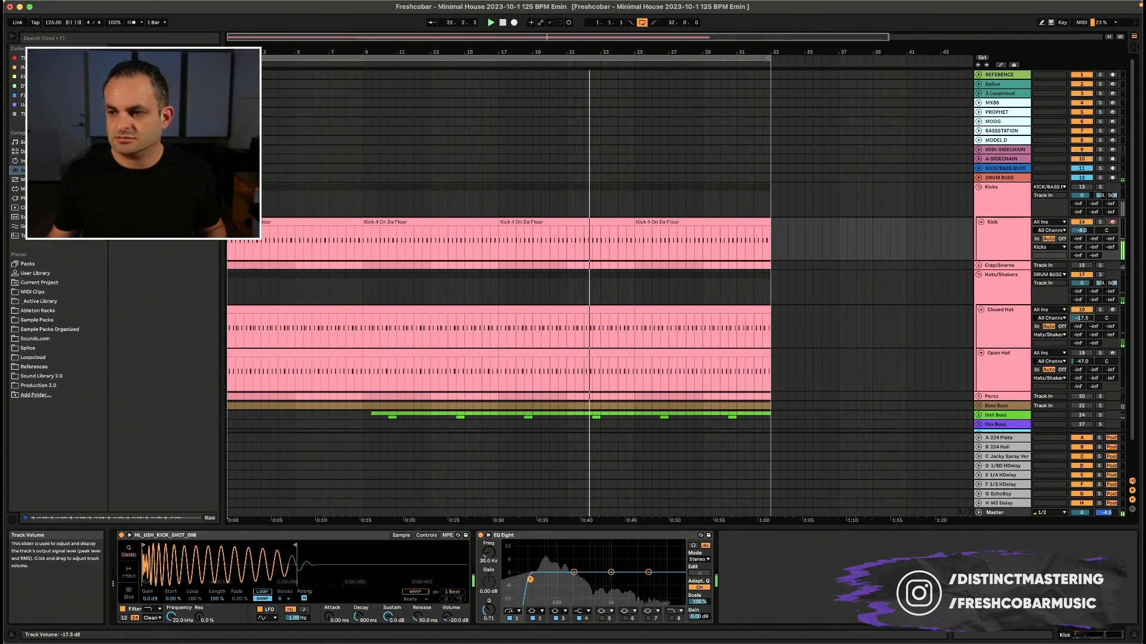
left_click_drag(1081, 318, 1081, 316)
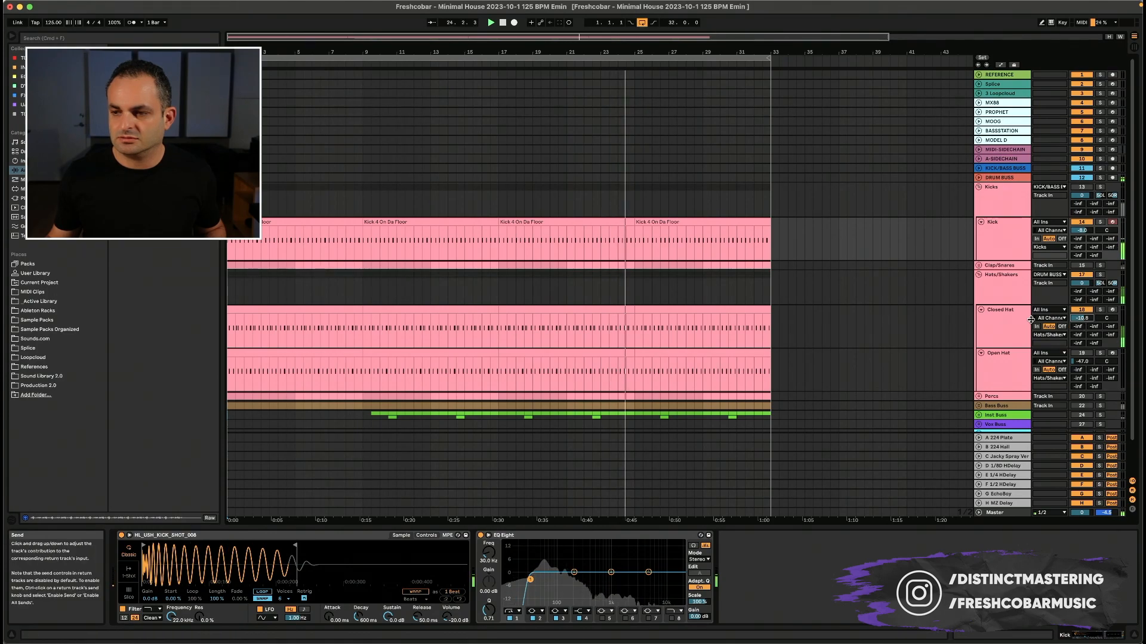
left_click(999, 313)
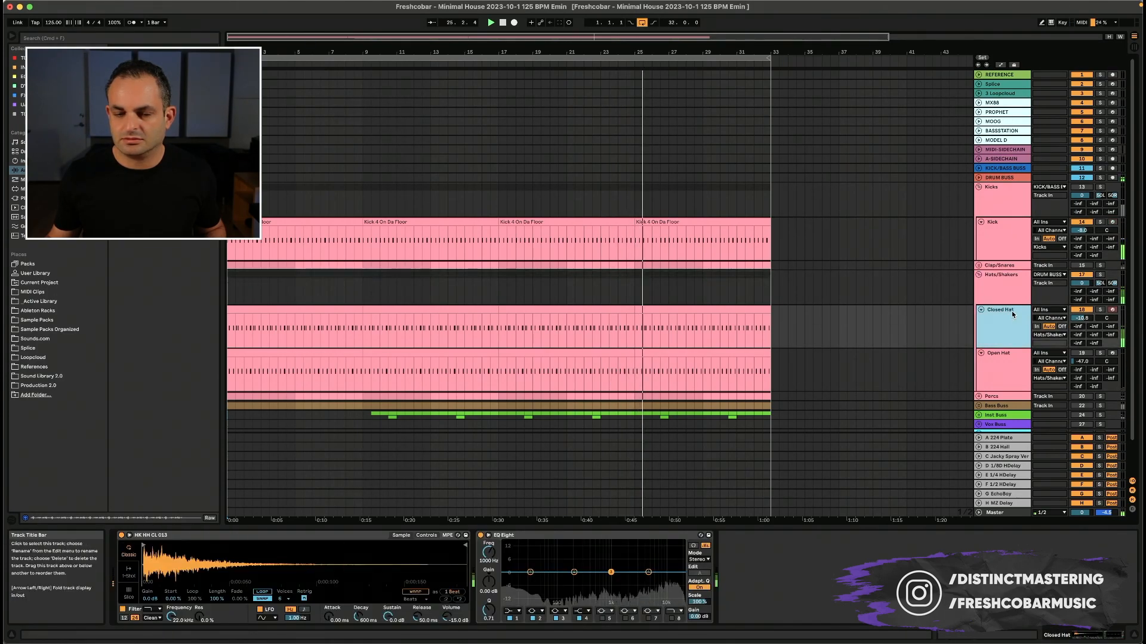
left_click(1081, 318)
type("-9")
key("Return")
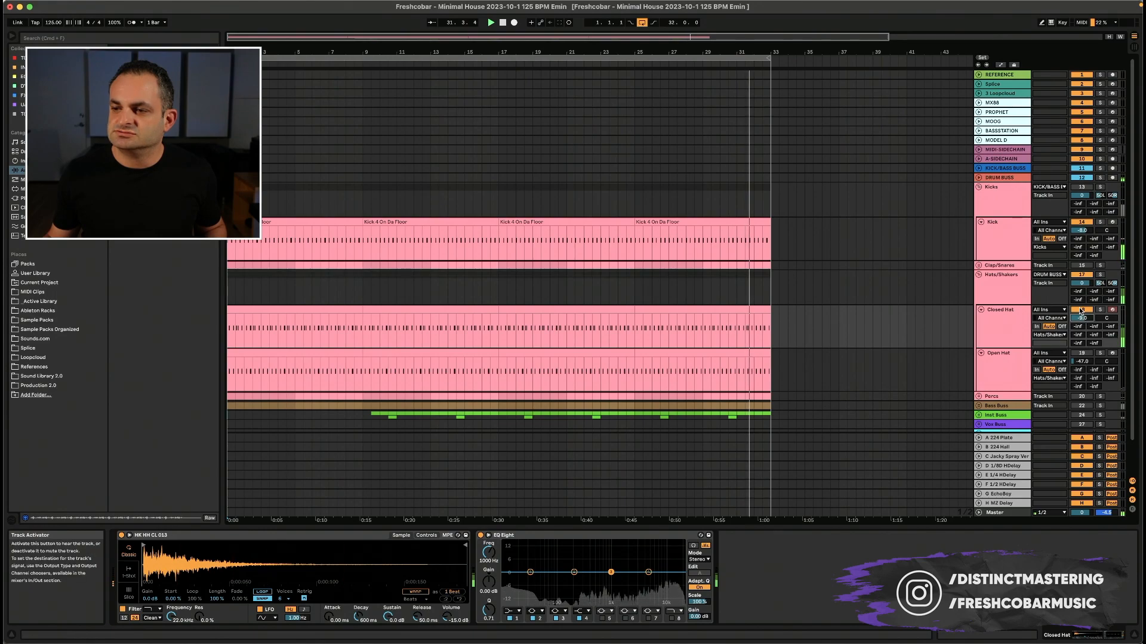
- Balance the Open Hat volume against the pink noise at -11 dB and mute the Hats/Shakers group
left_click_drag(1081, 361, 1082, 406)
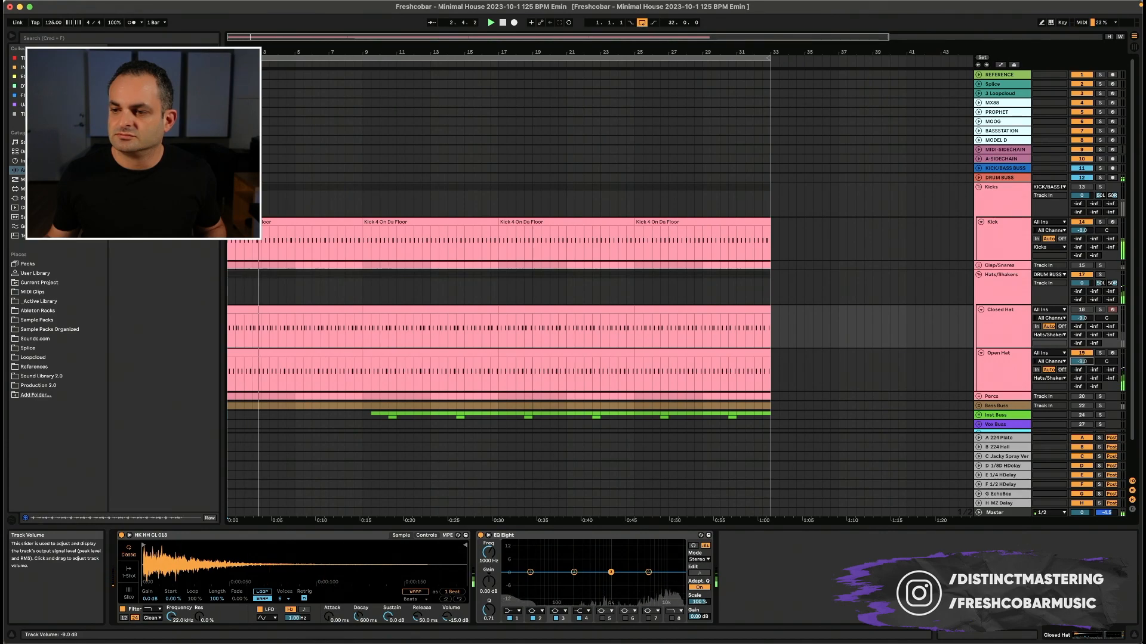
key("Down")
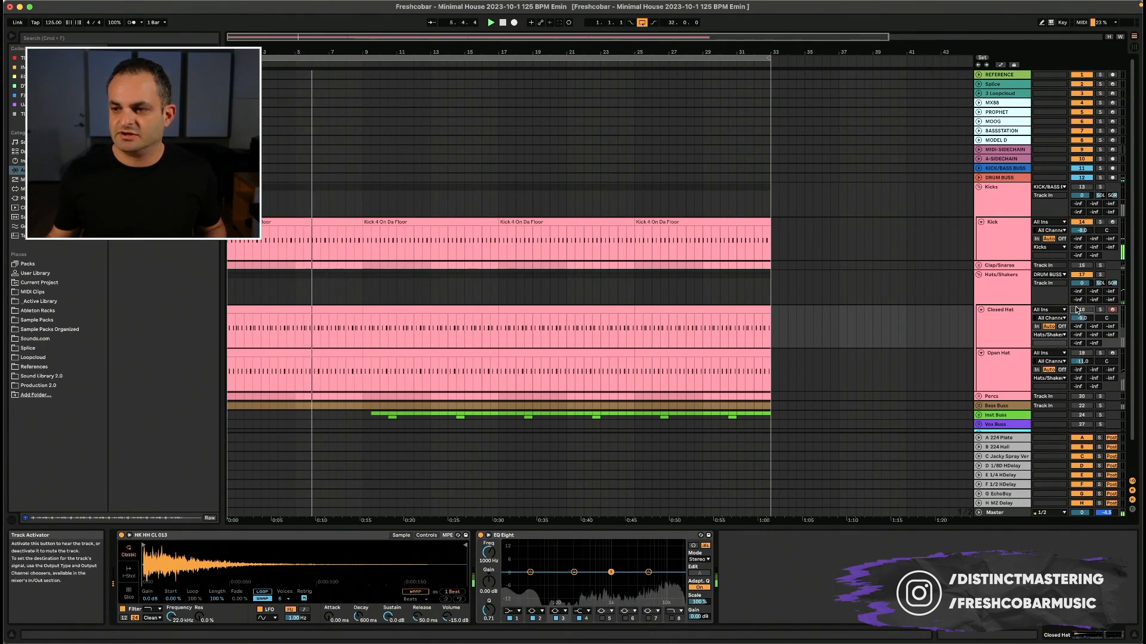
left_click(1081, 275)
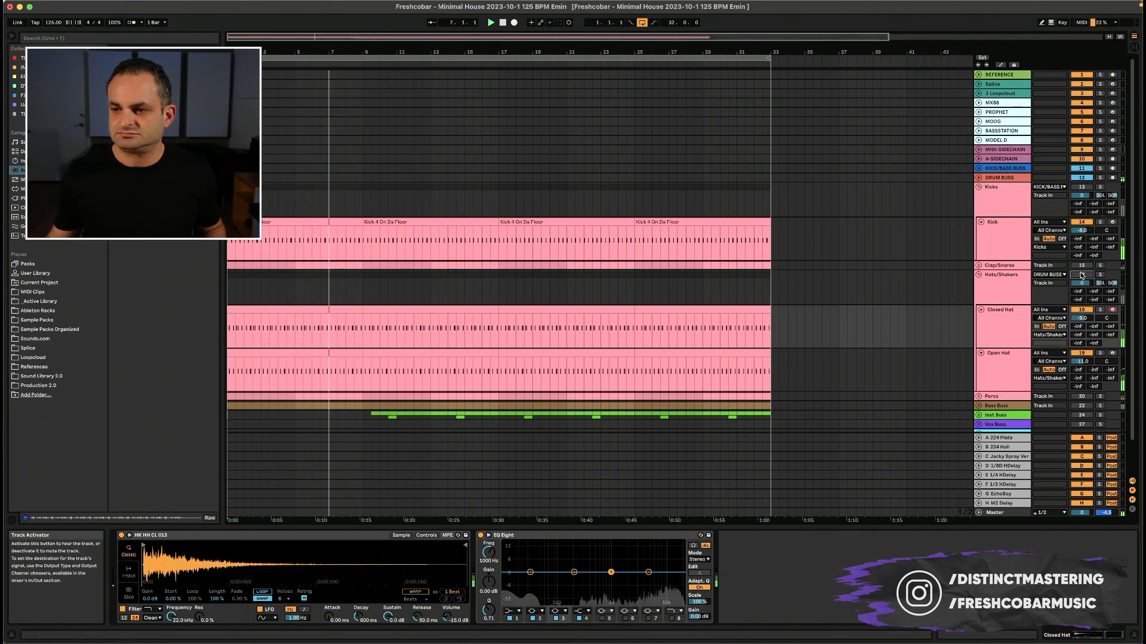
- Fold the Hats/Shakers and Kicks groups, unfold Bass Buss and balance the Bass track volume at -8 dB
left_click(979, 275)
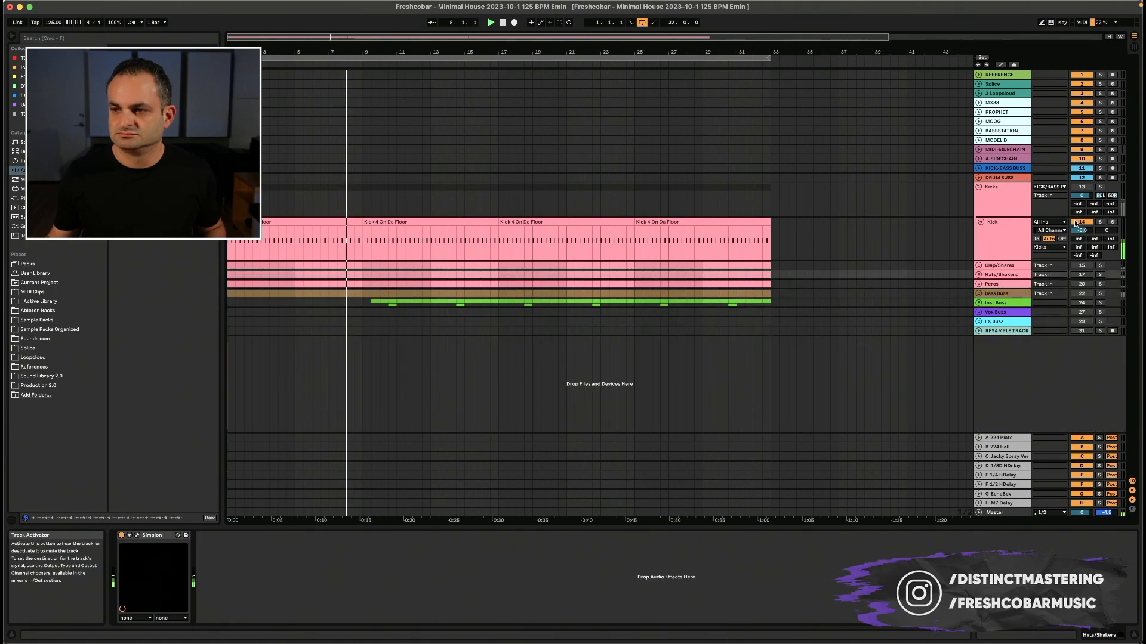
left_click(978, 187)
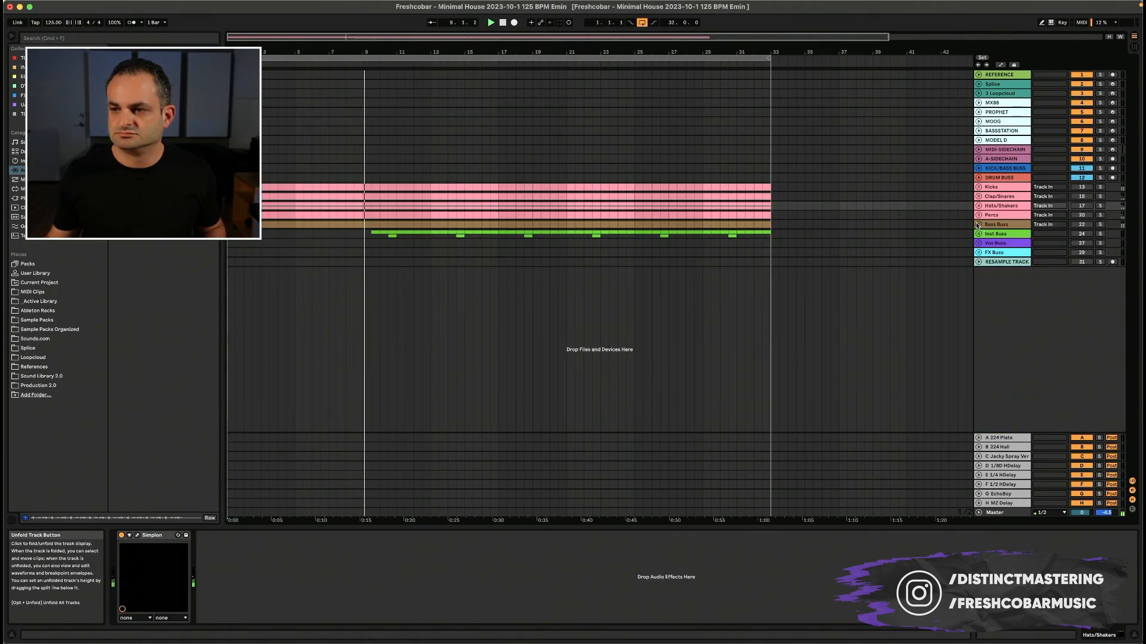
left_click(979, 225)
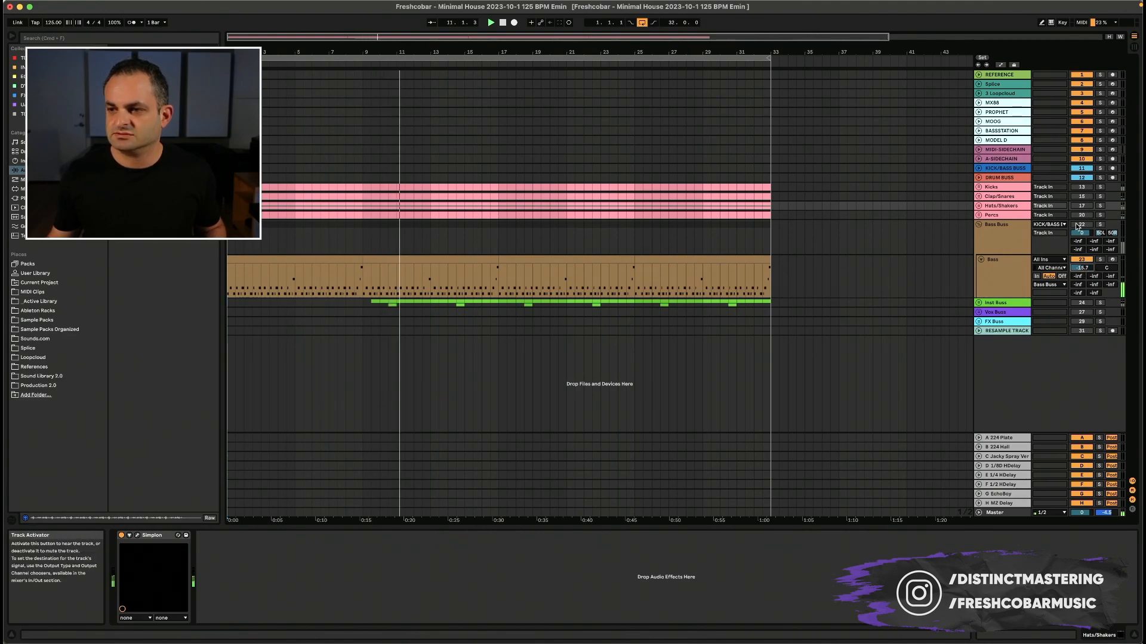
left_click_drag(1079, 270, 1079, 251)
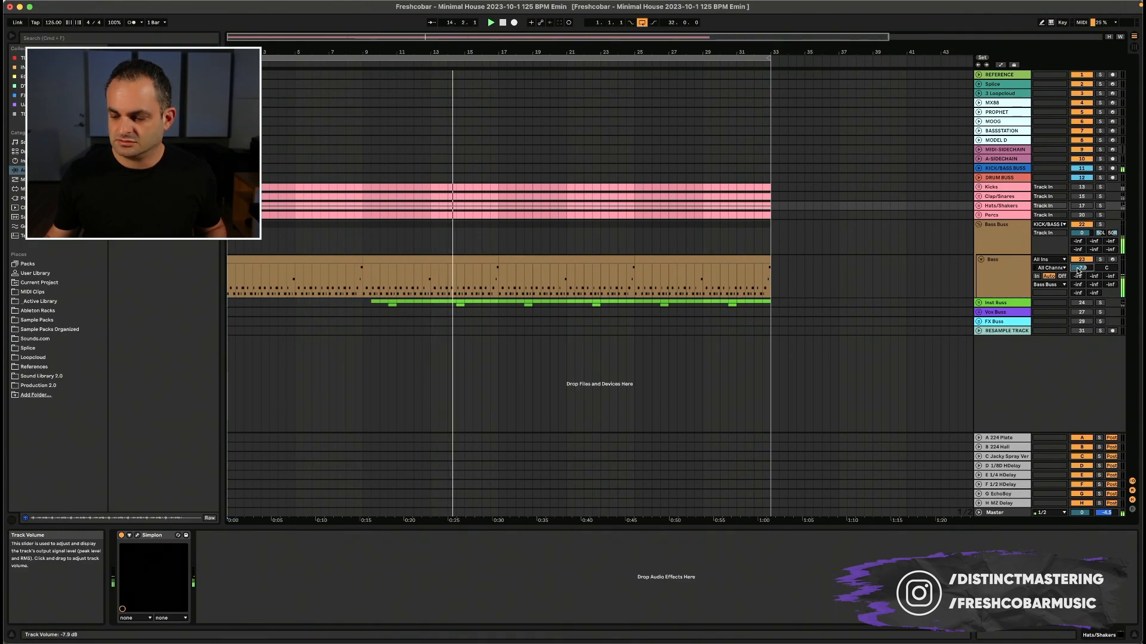
type("-7")
key("Return")
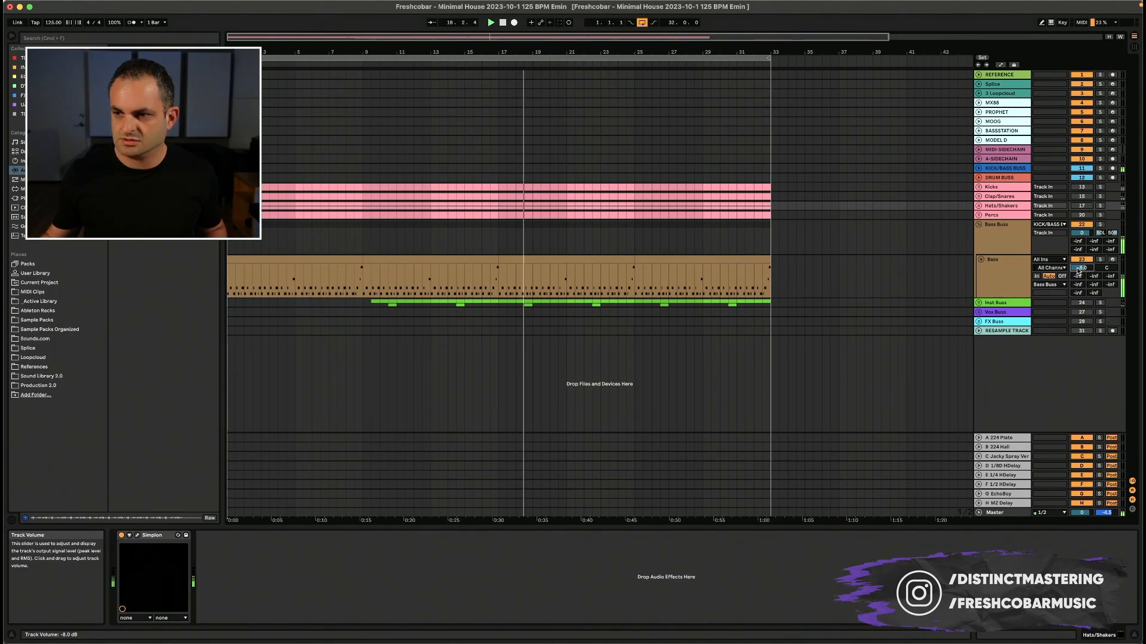
- Fold the Bass track, unfold Inst Buss with Deep Strikes and Pluck Delays, and mute Pluck Delays
left_click(981, 259)
left_click(979, 268)
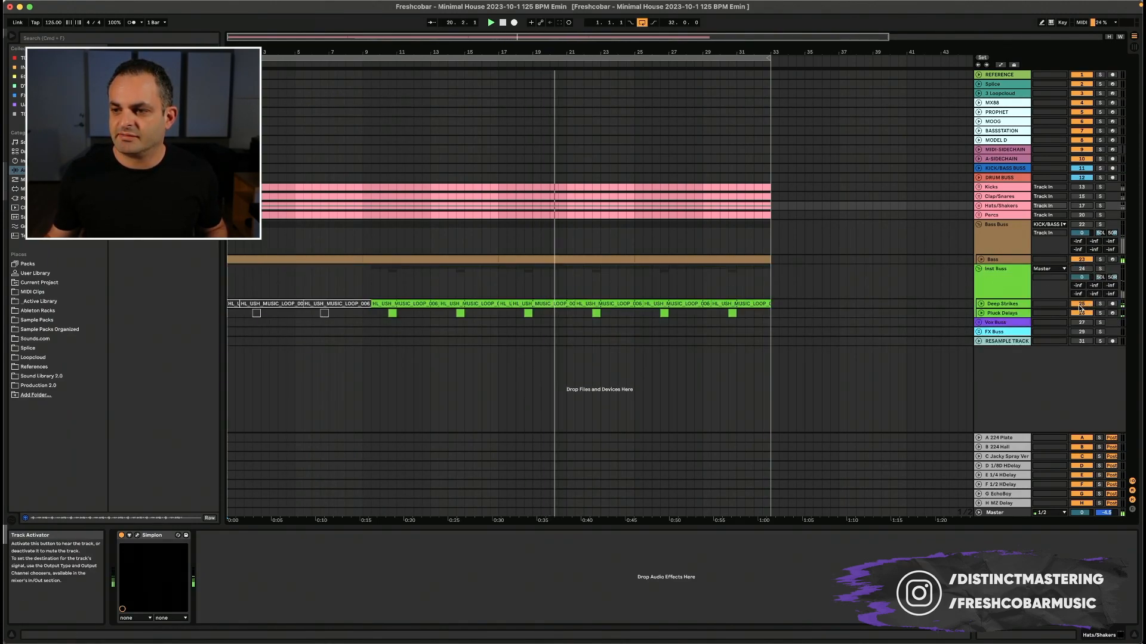
left_click(981, 303)
left_click(981, 347)
left_click(1081, 347)
- Unmute Inst Buss and bring the Deep Strikes volume up from silence to about -12 dB against the pink noise
left_click_drag(1081, 312, 1079, 365)
left_click(1081, 269)
left_click_drag(1081, 312, 1081, 298)
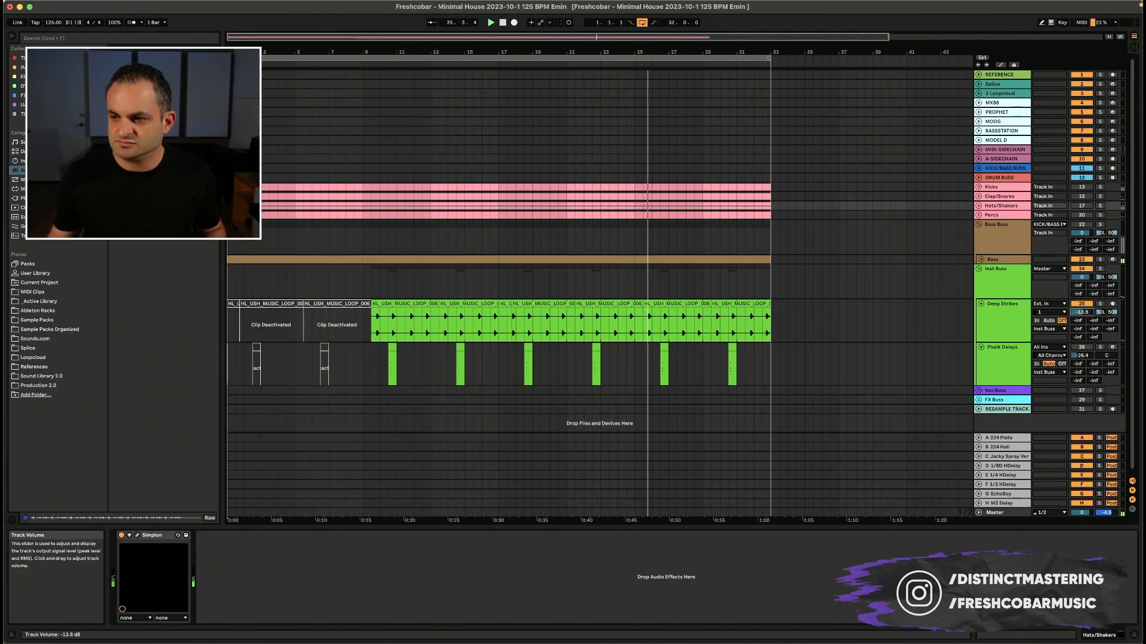
left_click_drag(1081, 312, 1086, 314)
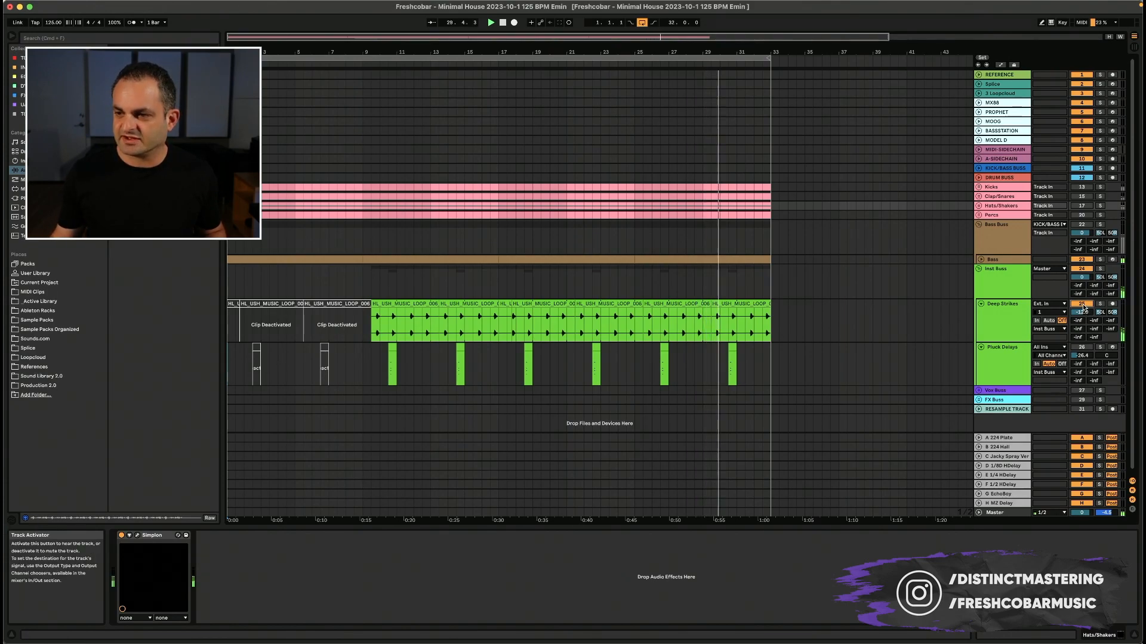
- Raise the Pluck Delays volume to -13 dB while replaying its clip around bar 11 against the pink noise
left_click_drag(1082, 355, 1081, 346)
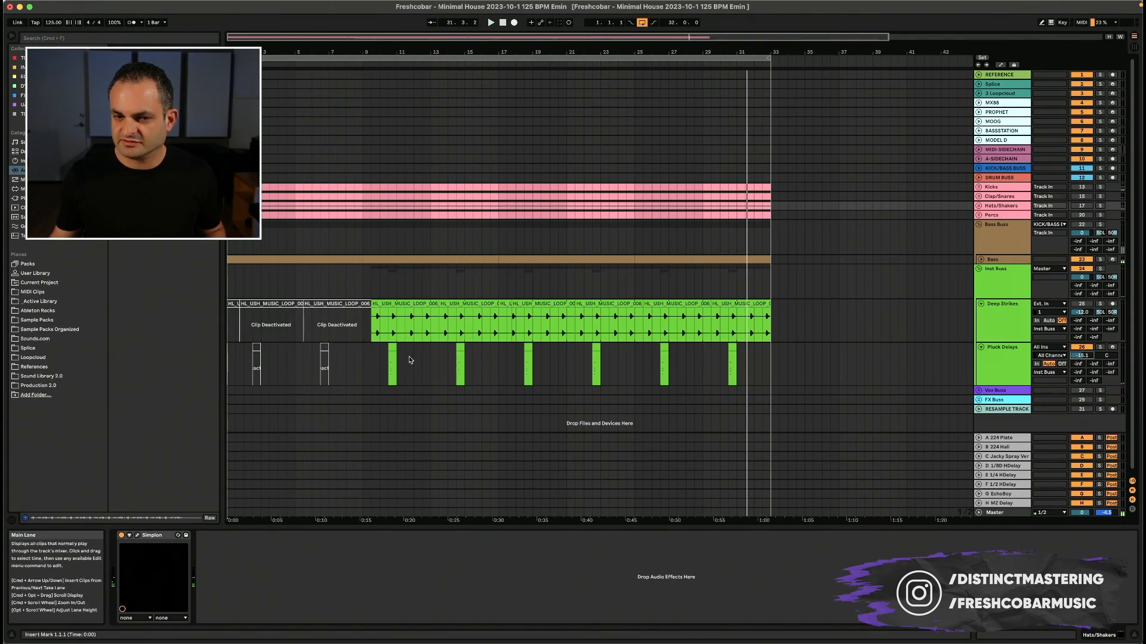
left_click(395, 364)
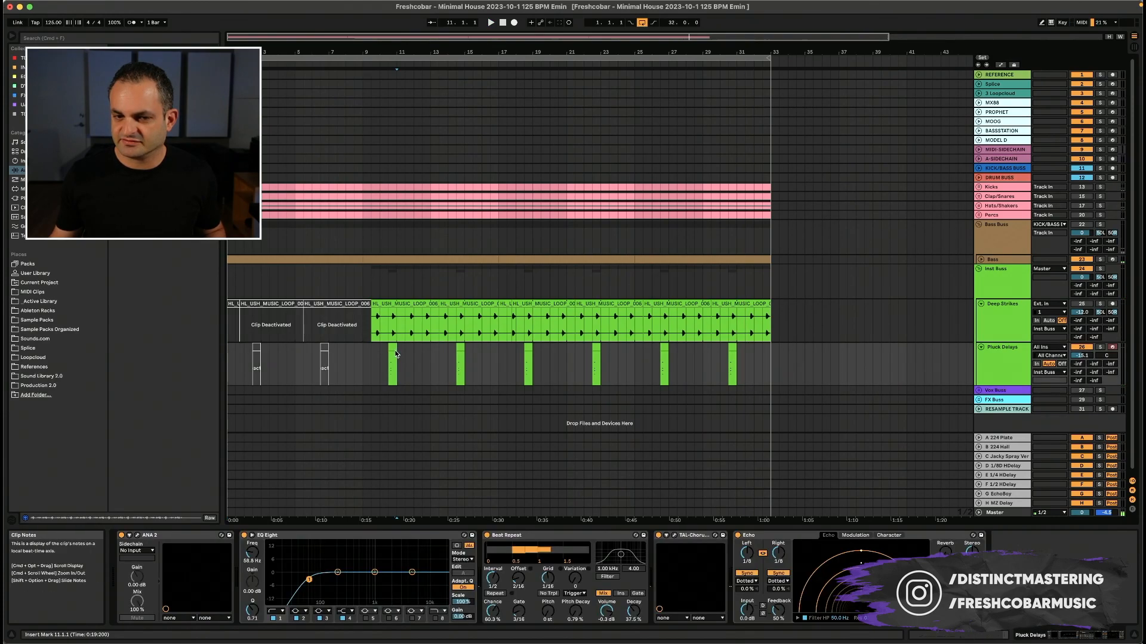
left_click(1005, 366)
key("space")
key("space")
left_click_drag(1081, 356, 1081, 352)
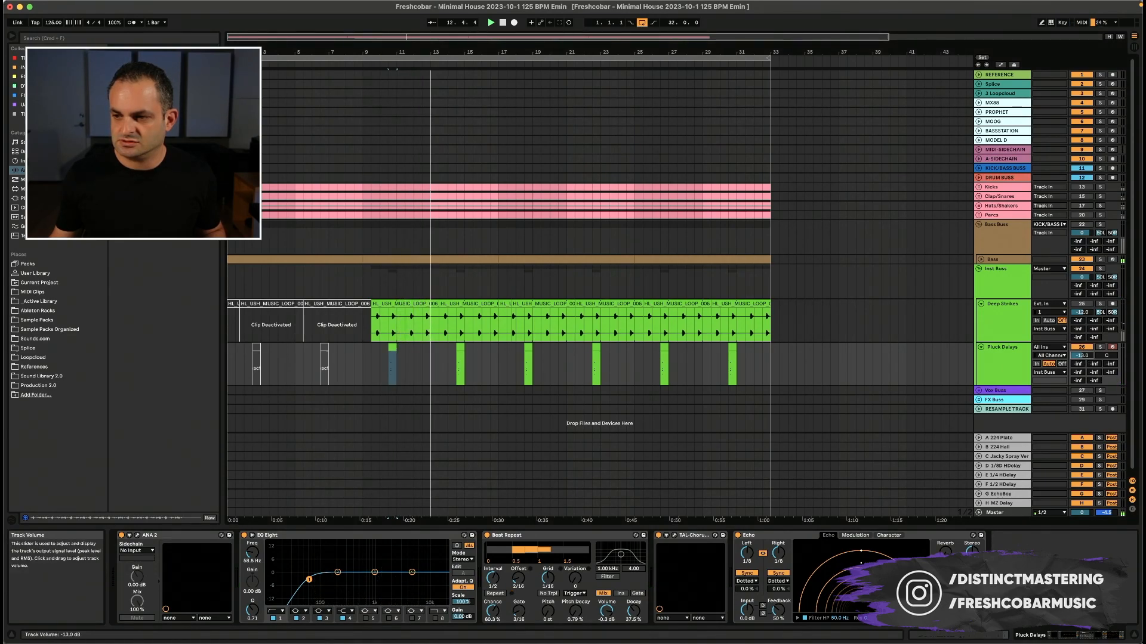
key("space")
key("space")
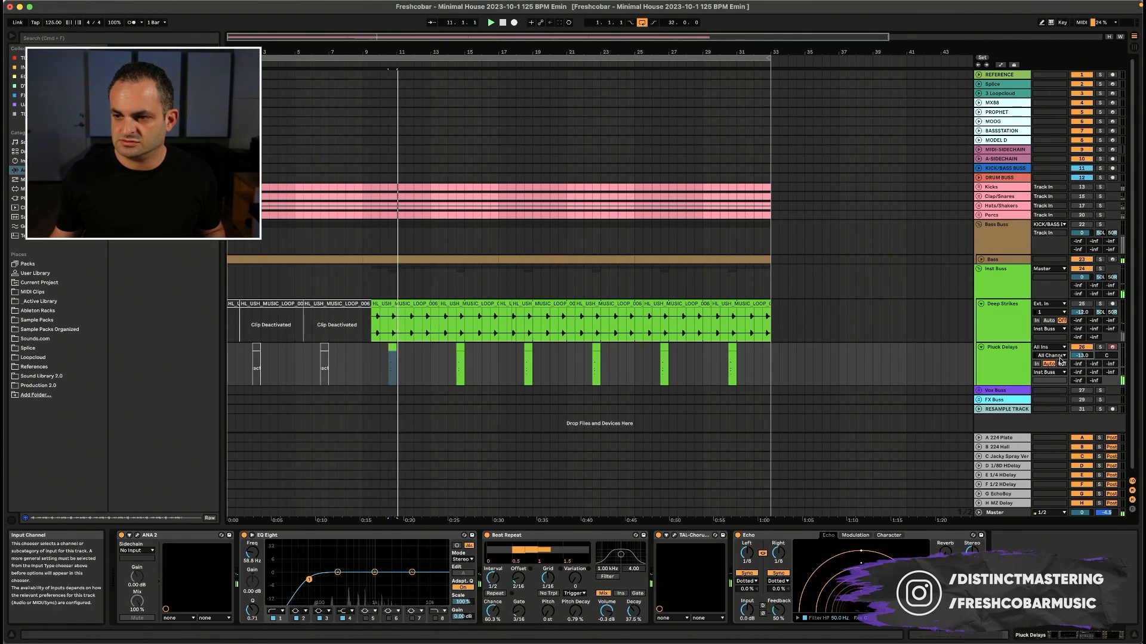
- Replay the pluck clip near bar 11 several times and raise the Pluck Delays volume to about -10 dB
key("space")
key("space")
key("space")
key("space")
key("Up")
key("Up")
key("space")
key("space")
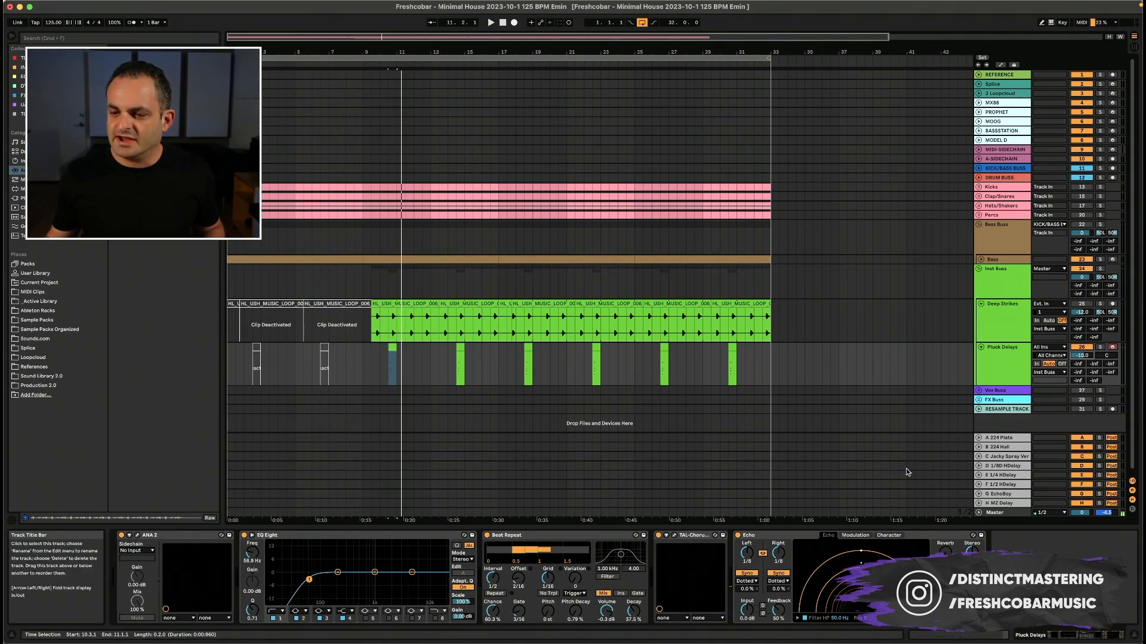
- Turn off Pink Noise on the Master, fold Inst Buss and play the full mix with all groups unmuted
left_click(996, 512)
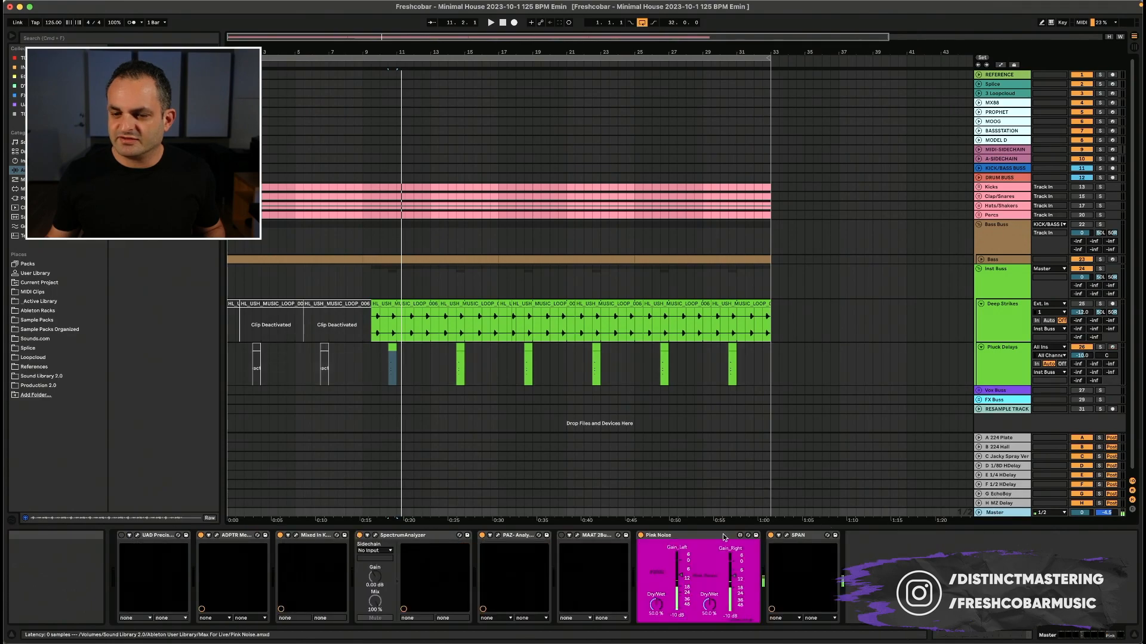
left_click(641, 536)
left_click(982, 275)
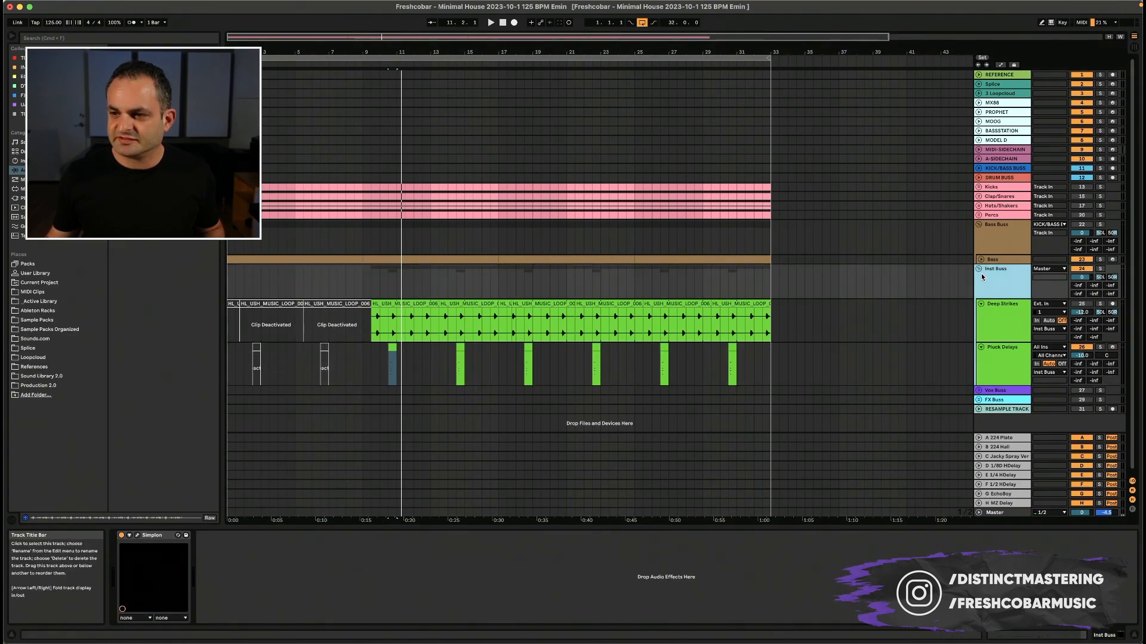
left_click(979, 269)
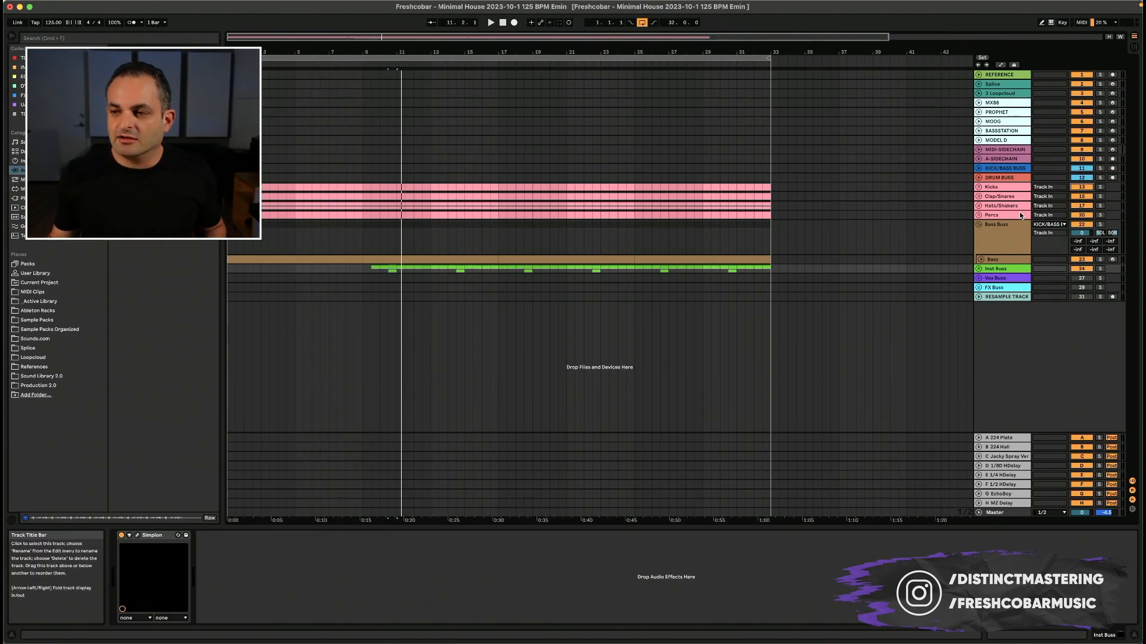
left_click(503, 24)
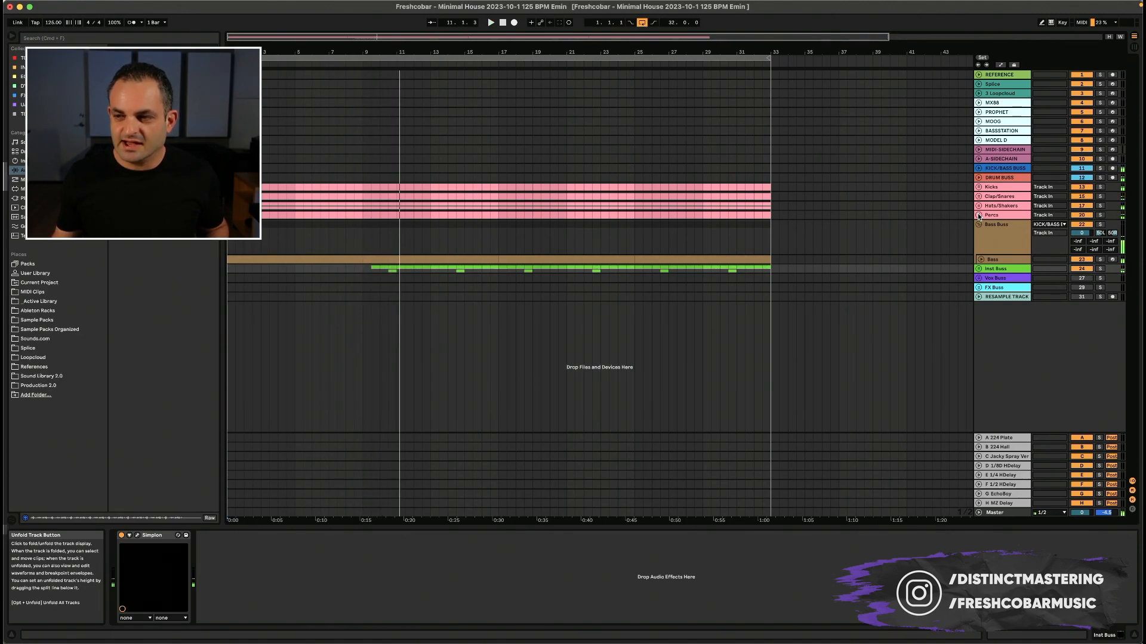
- Unfold the Percs group to reach its Perc1 track and turn Pink Noise back on for the Master
left_click(979, 216)
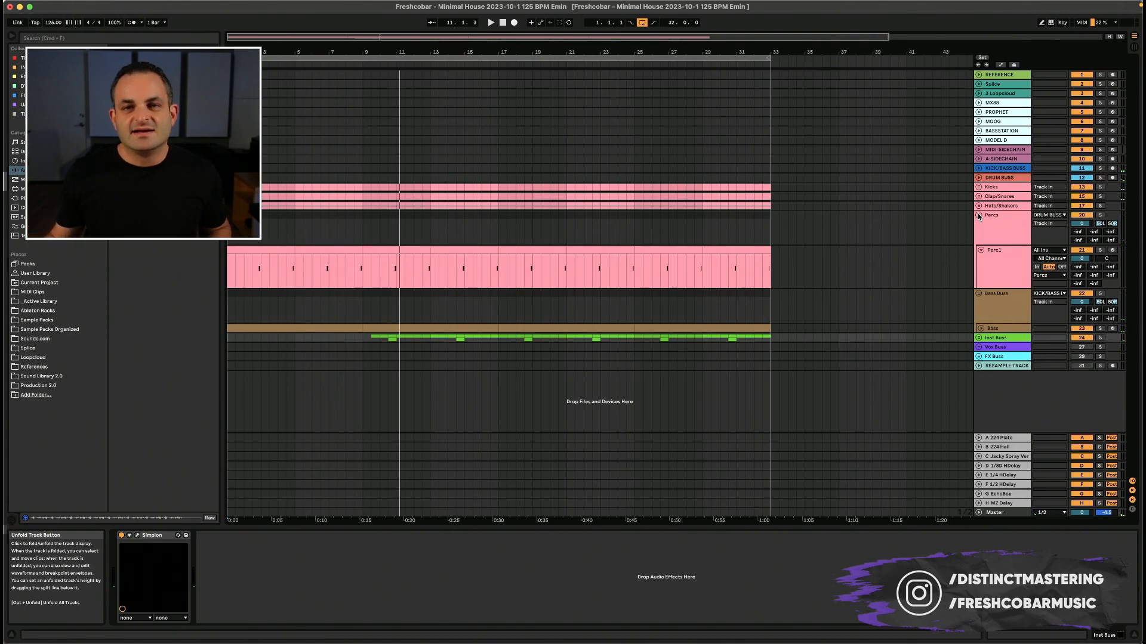
left_click(1009, 271)
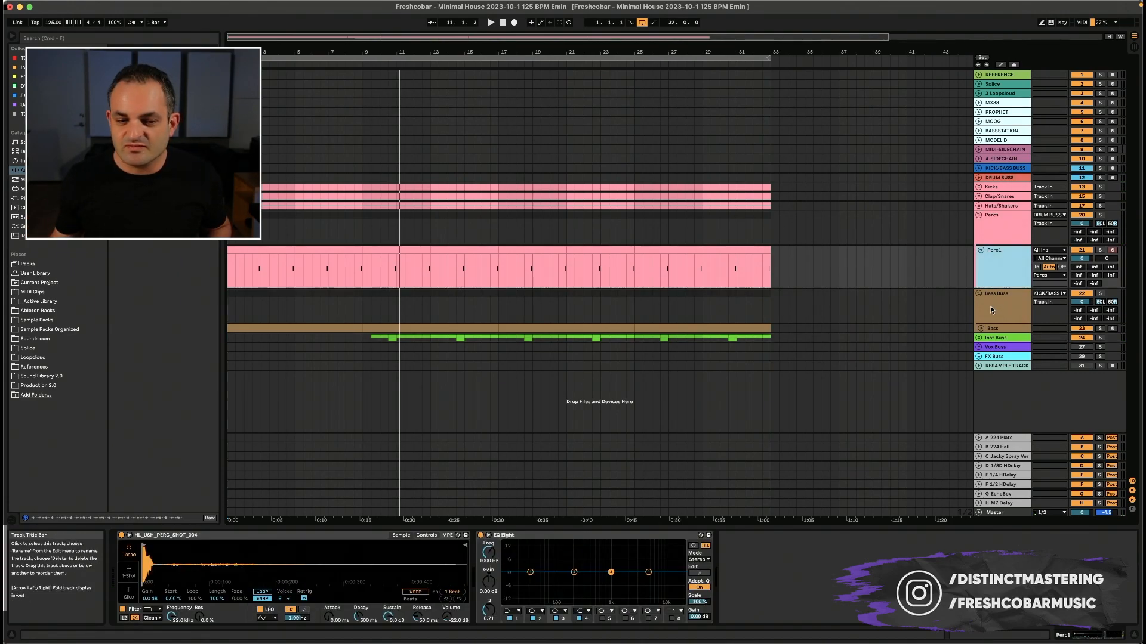
left_click(1081, 224)
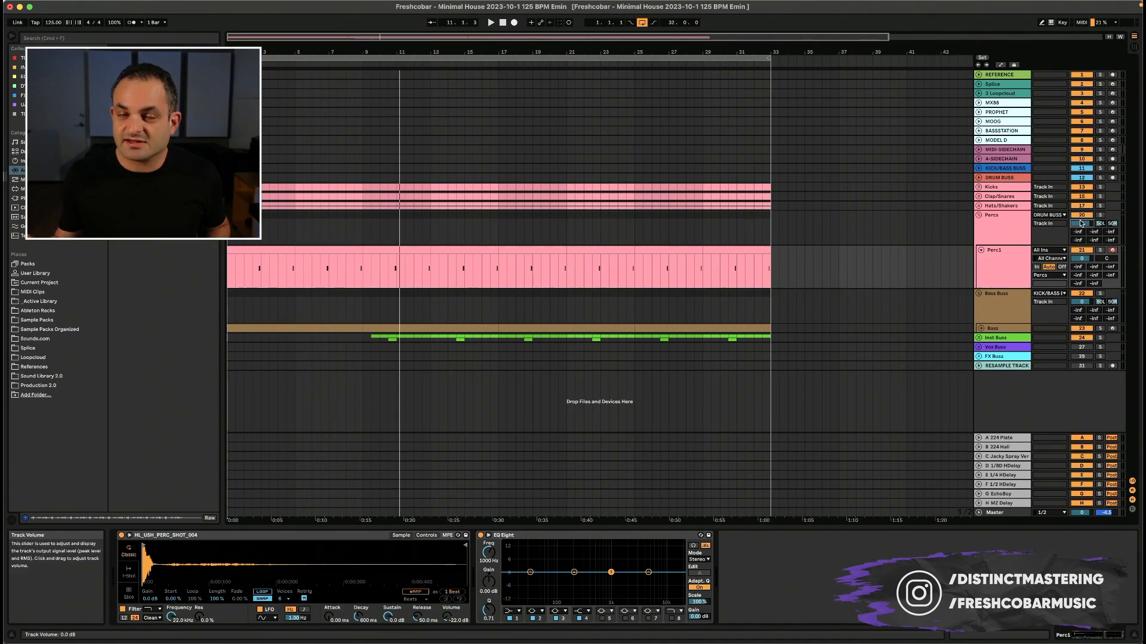
left_click(995, 515)
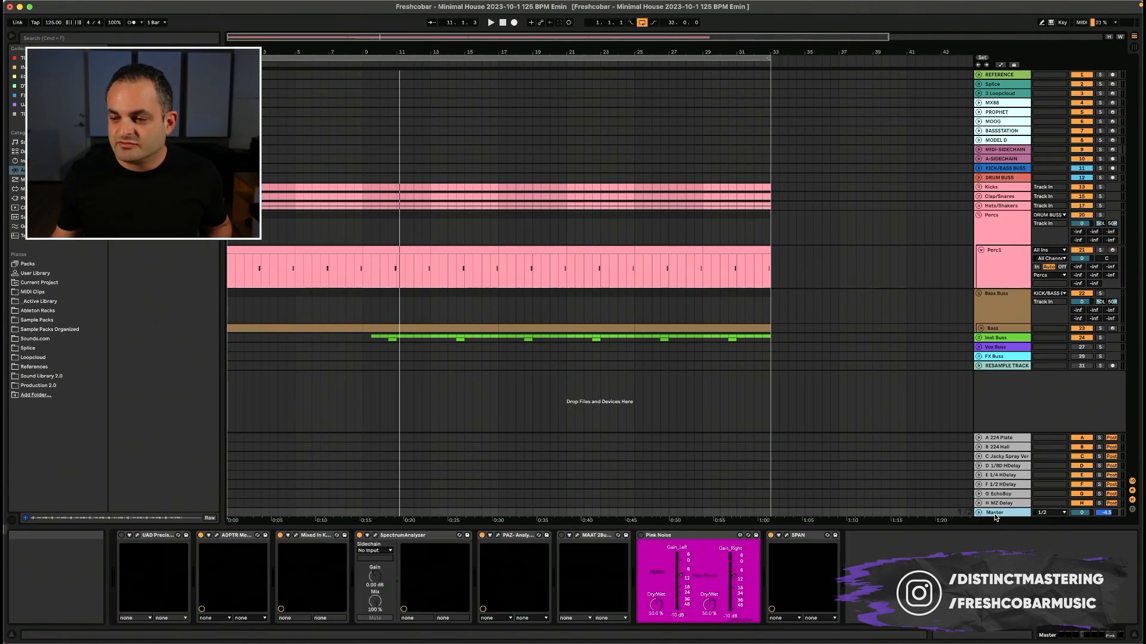
left_click(642, 536)
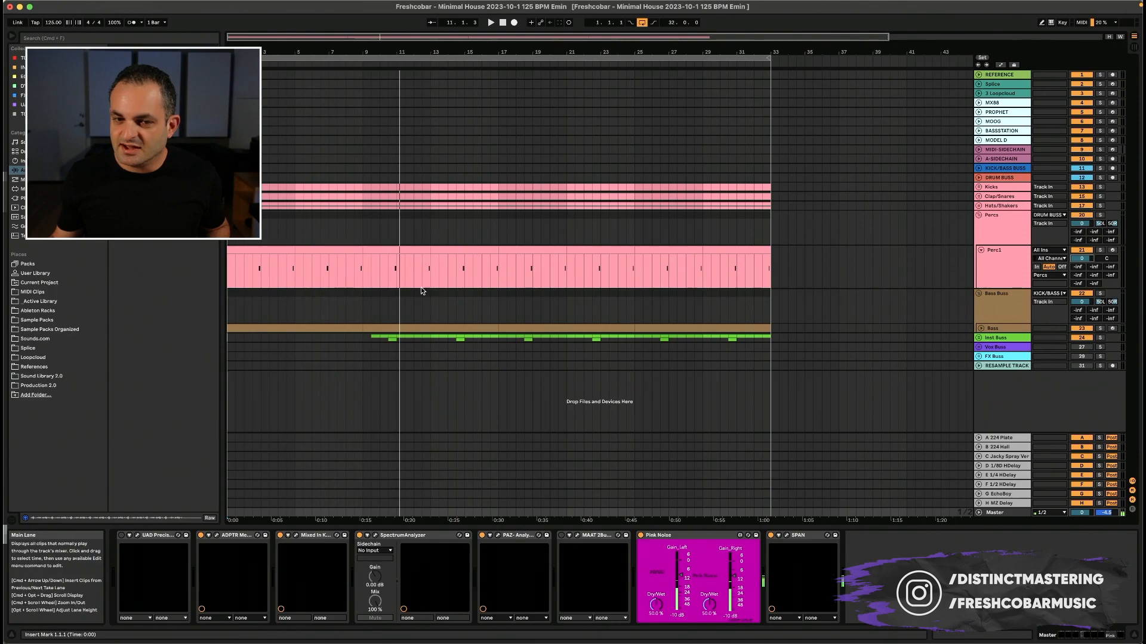
- Solo Perc1, play it from the start against the pink noise, and lower its volume to about -9 dB
left_click(1099, 250)
key("space")
key("space")
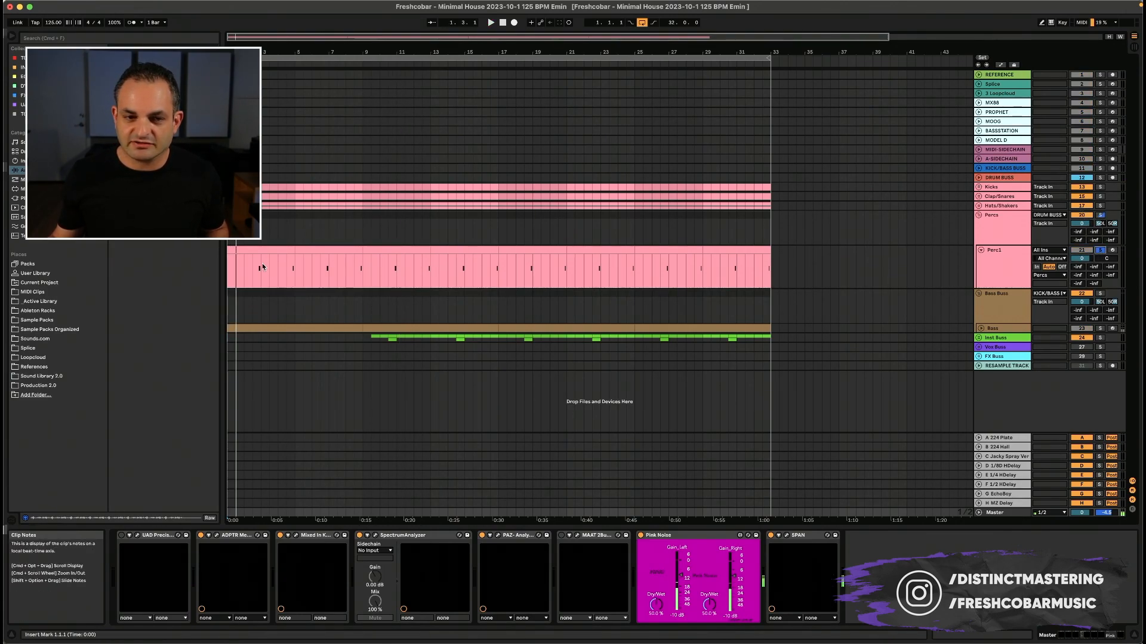
left_click(252, 283)
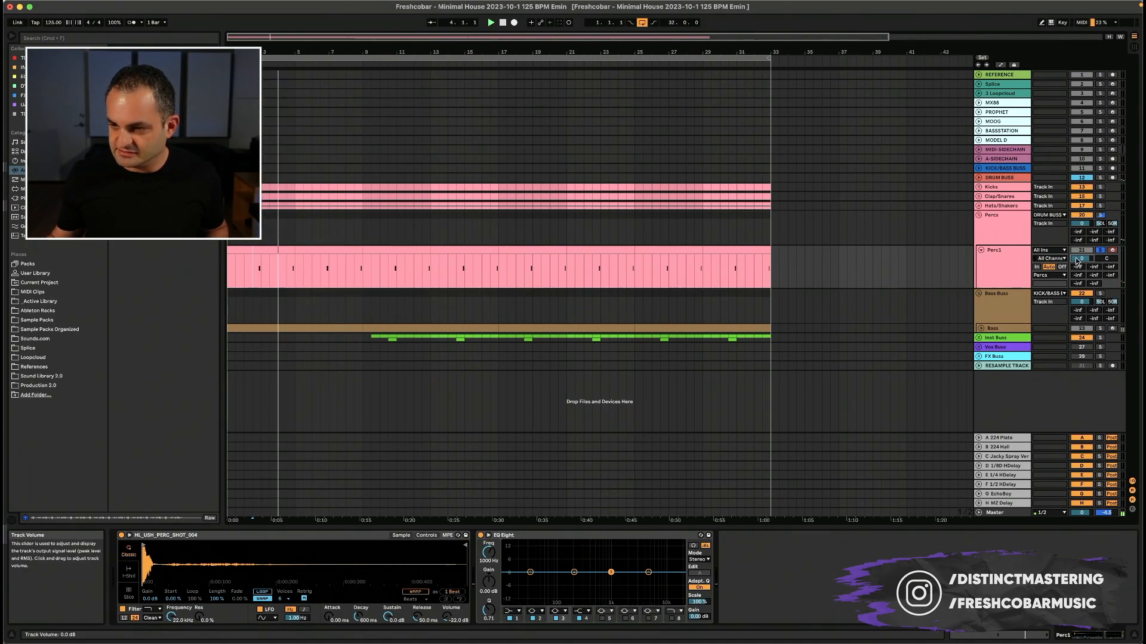
mouse_move(1076, 261)
left_mouse_down()
mouse_move(1076, 285)
mouse_move(1077, 258)
left_mouse_up()
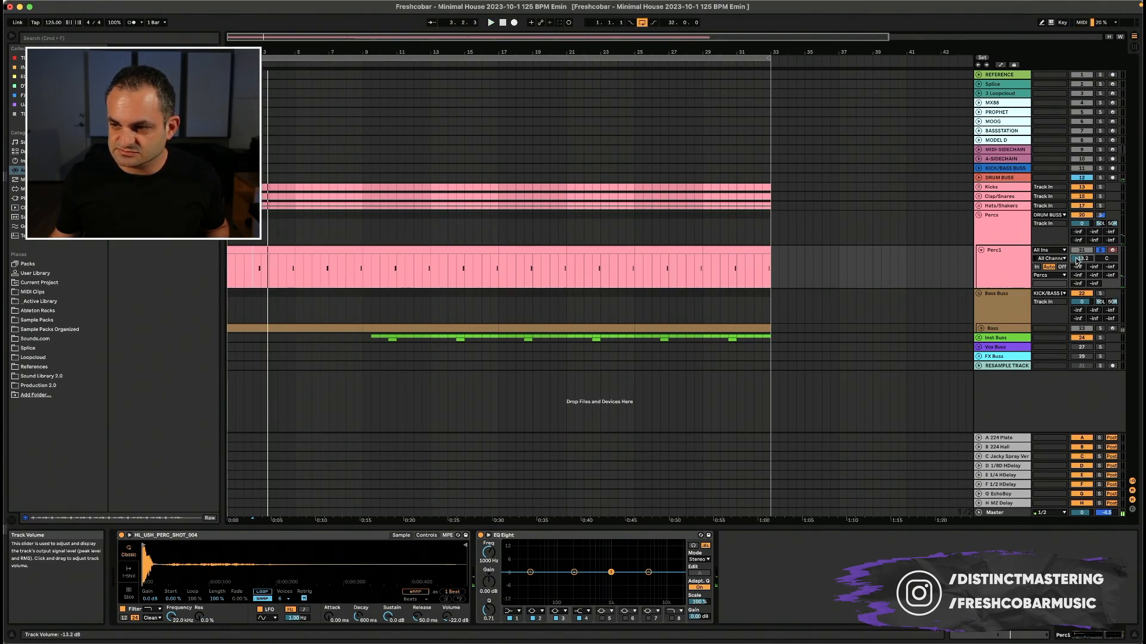
left_click_drag(1077, 261, 1077, 260)
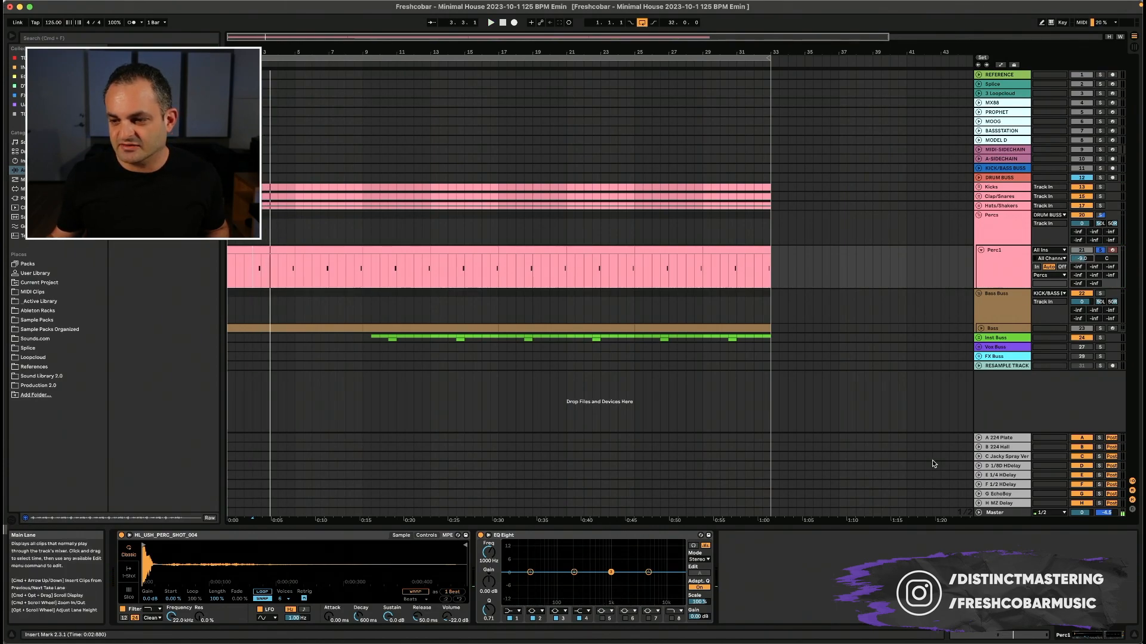
- Turn off Pink Noise on the Master and play the full mix with Perc1 unsoloed
left_click(996, 513)
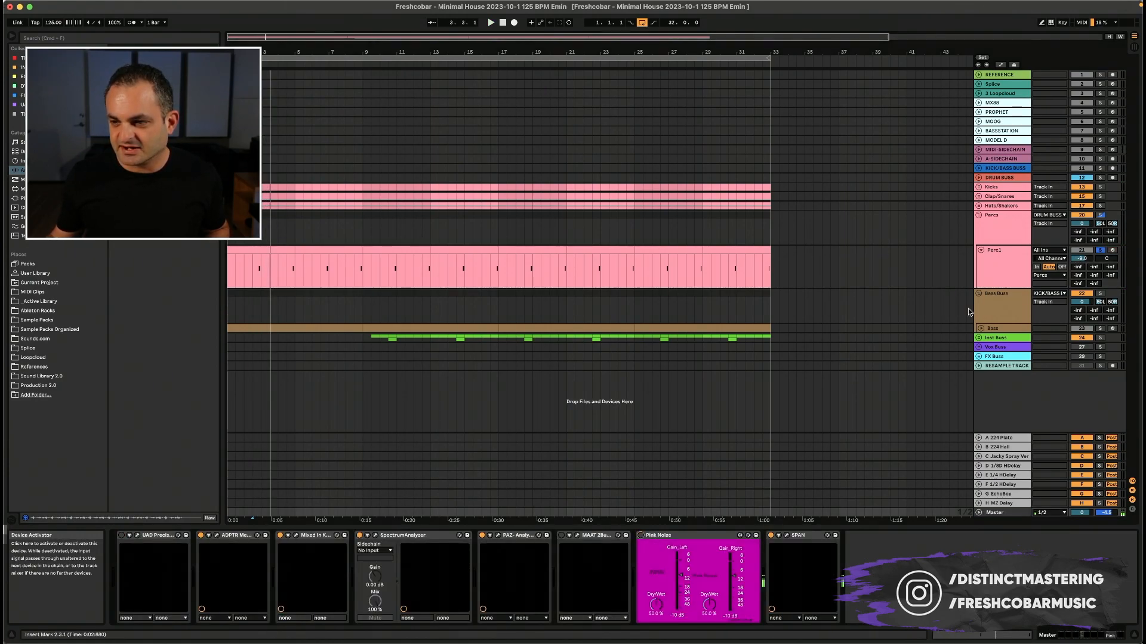
left_click(1004, 259)
key("space")
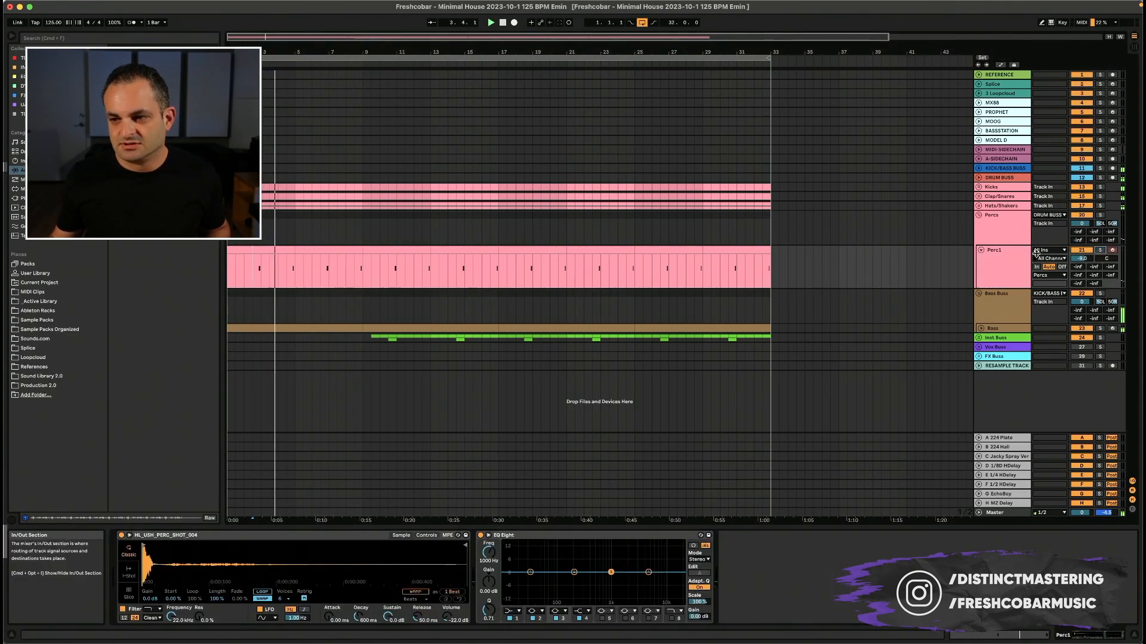
- Fold Perc1, the Percs group and Bass Buss while listening to the full mix, ending with playback stopped
left_click(981, 250)
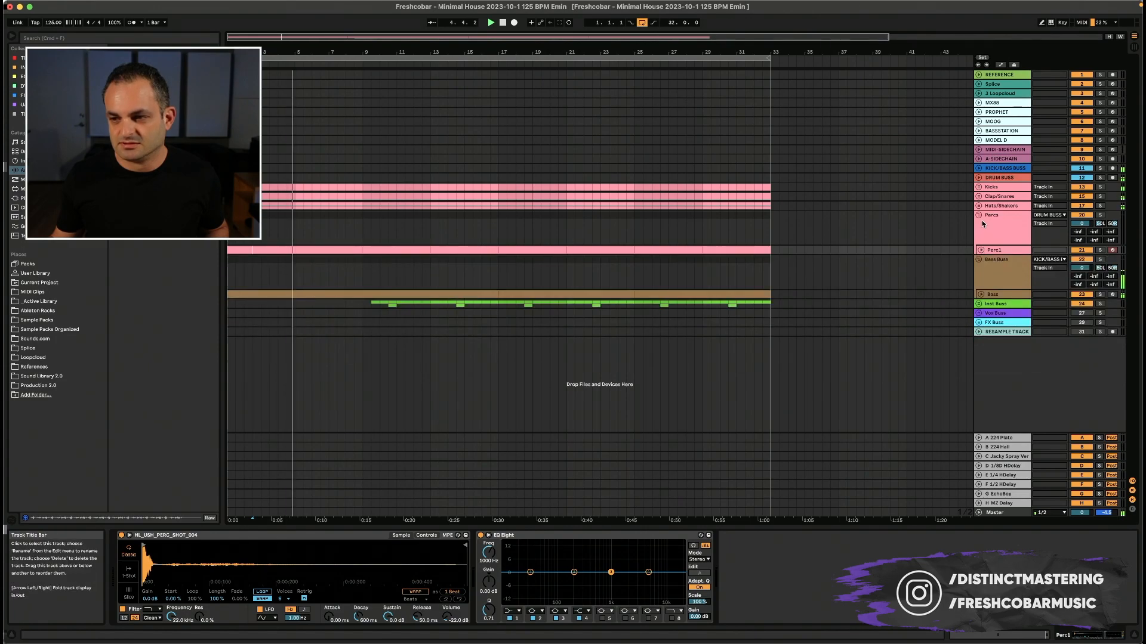
left_click(979, 215)
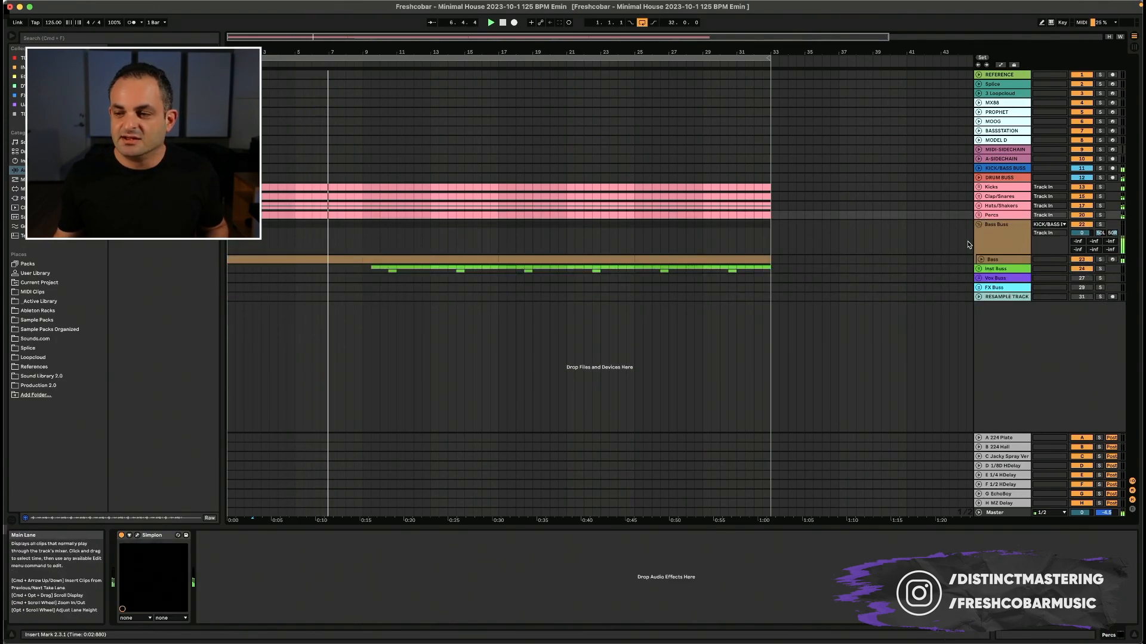
left_click(1003, 514)
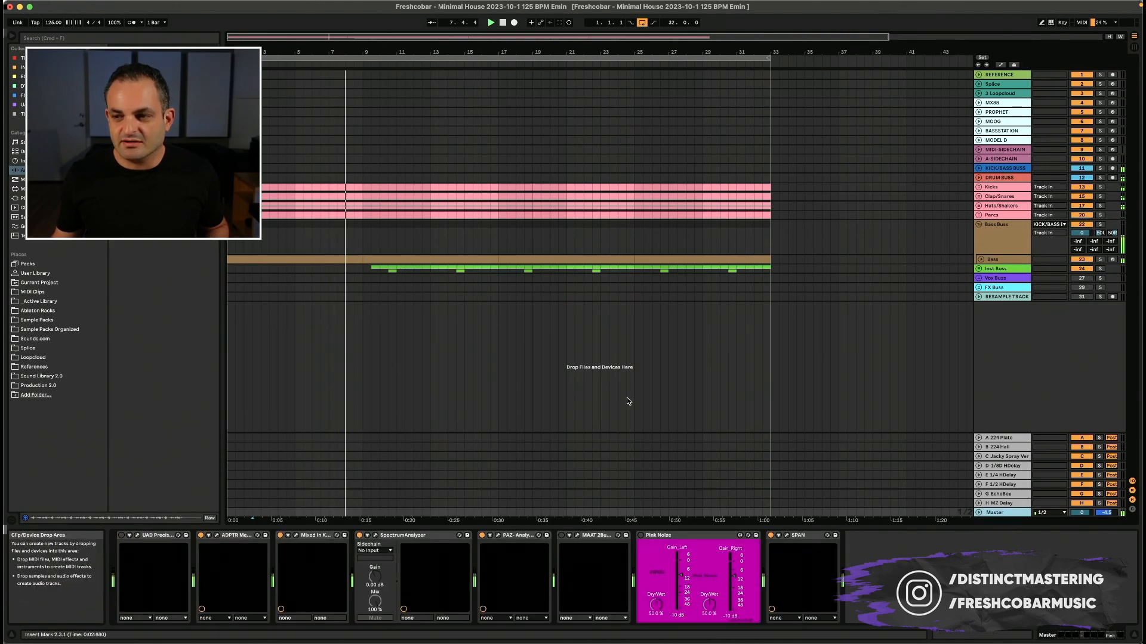
left_click(994, 250)
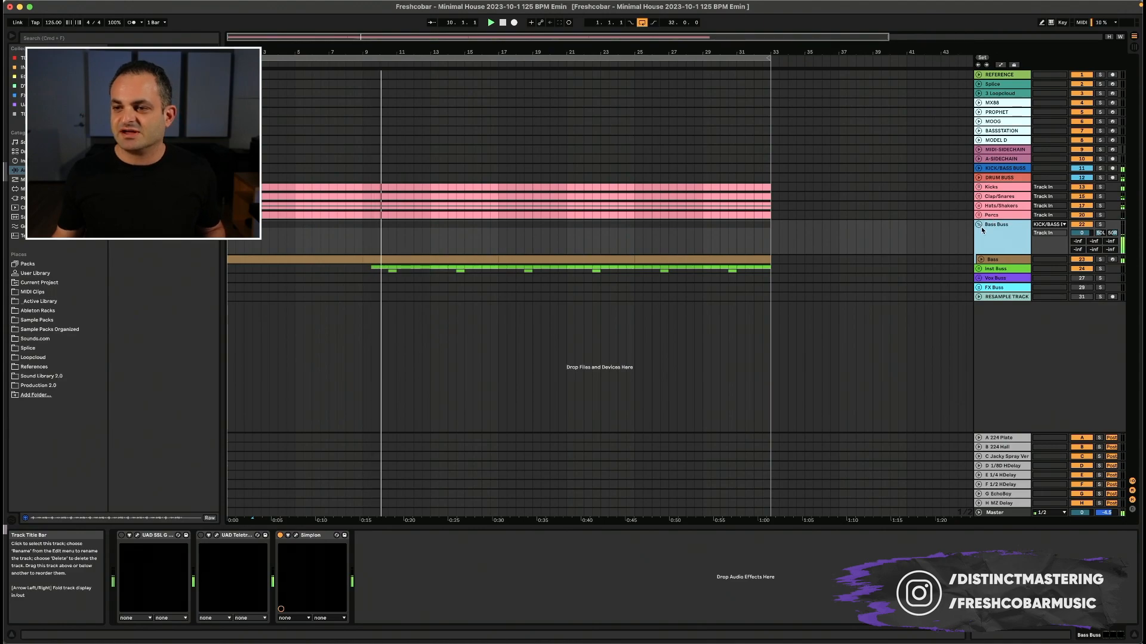
left_click(979, 225)
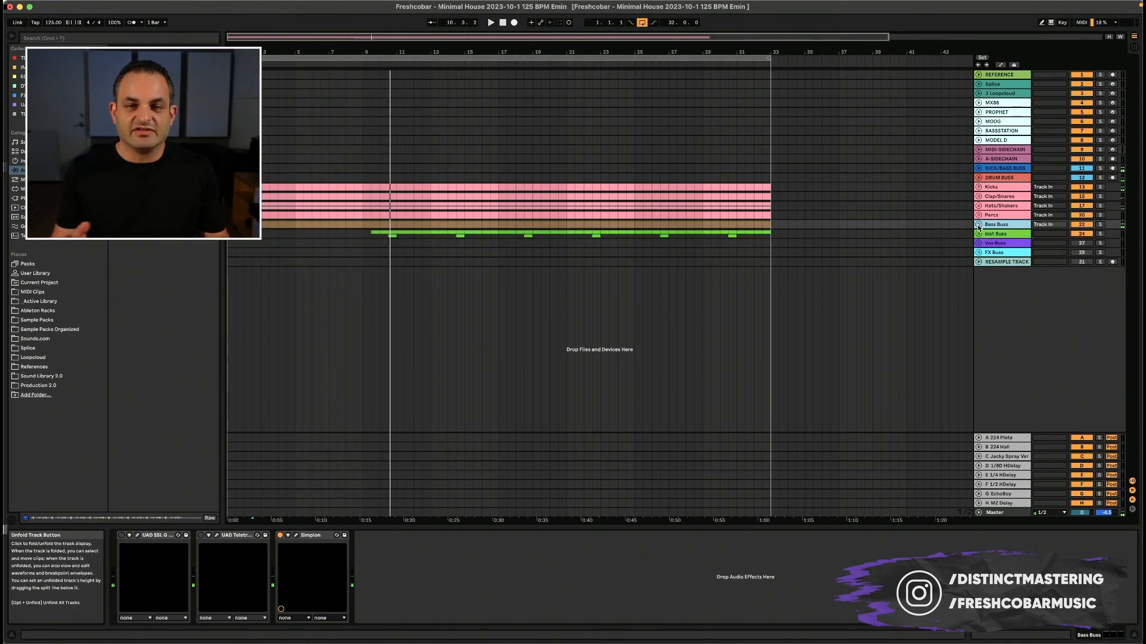